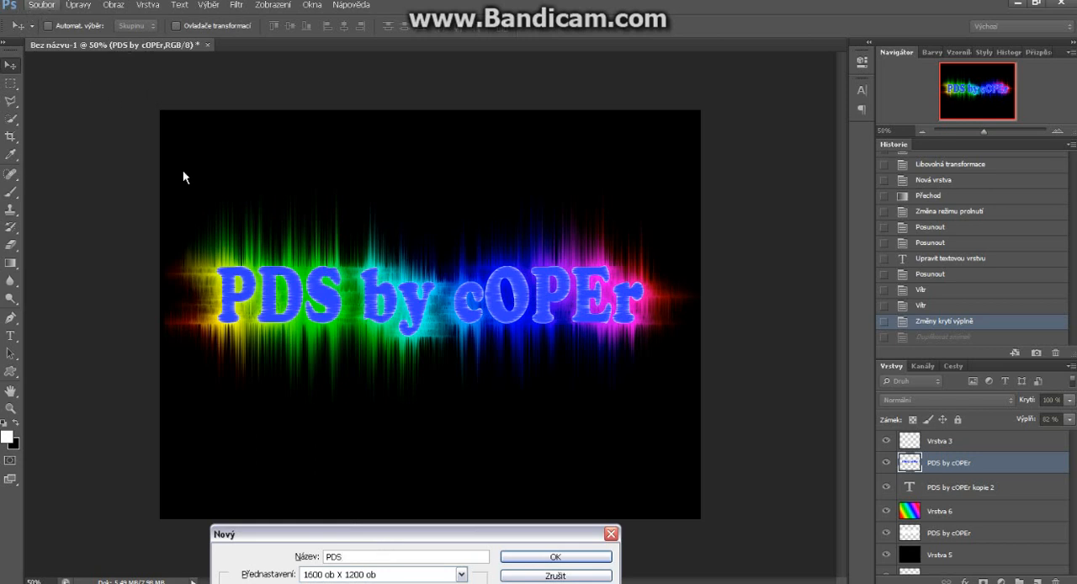
Create the document PDS at 1600 × 1200 px and add three new empty layers above Vrstva 1
{"action": "left_click", "coordinate": [553, 558]}
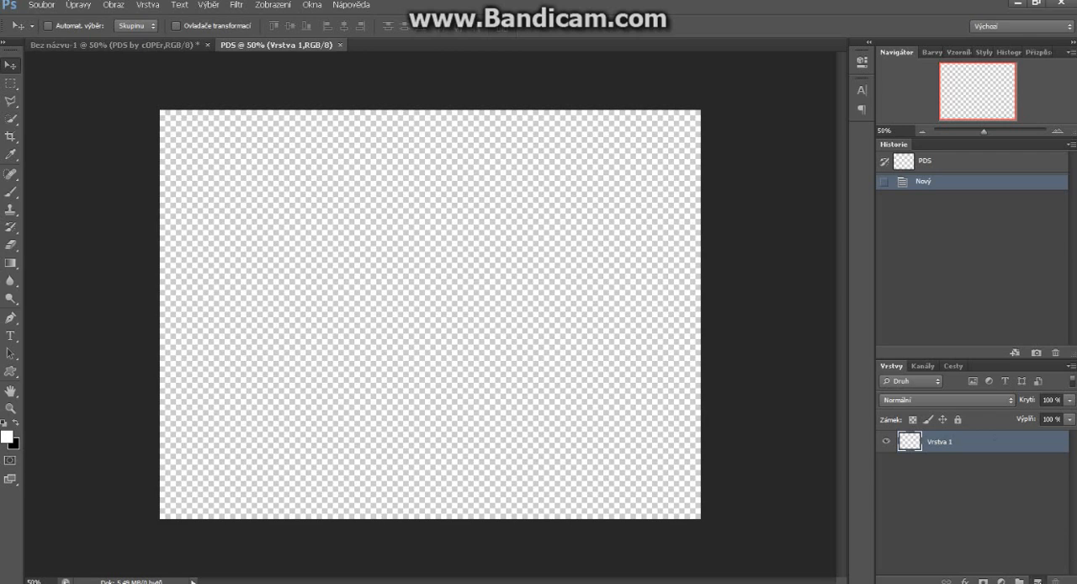
{"action": "left_click", "coordinate": [1037, 580]}
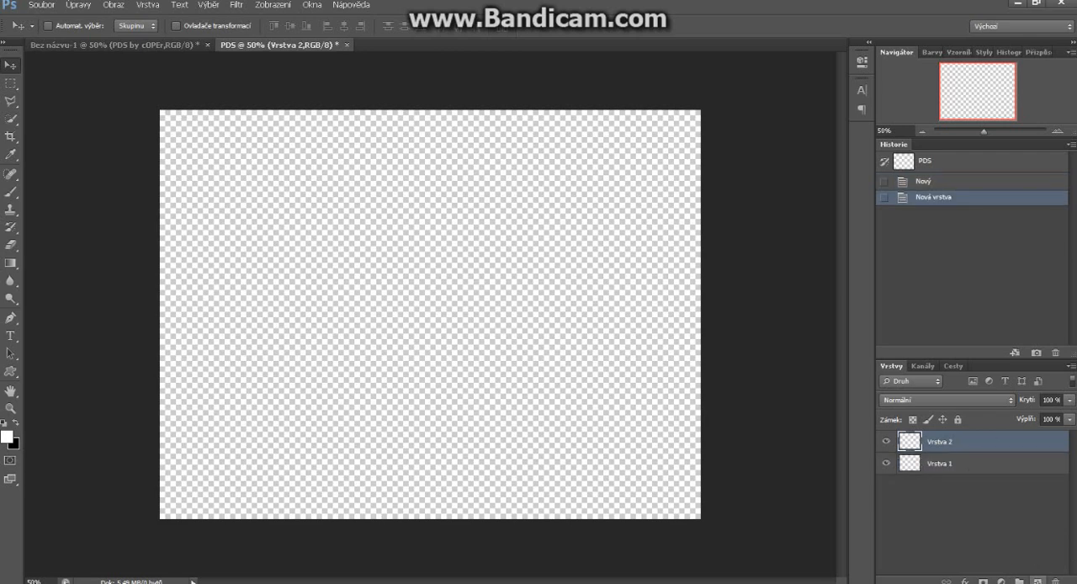
{"action": "left_click", "coordinate": [1038, 580]}
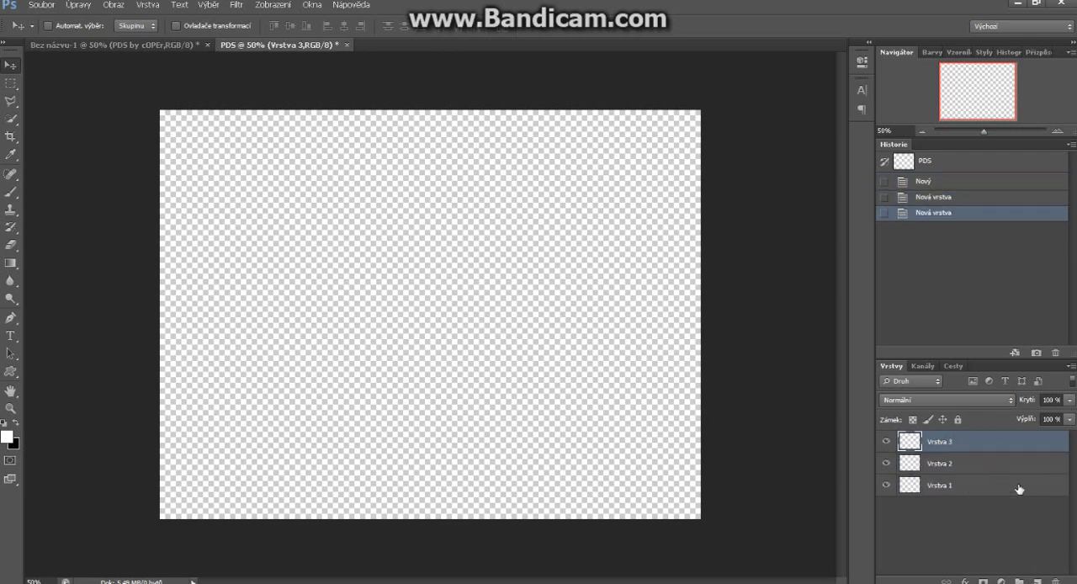
{"action": "left_click", "coordinate": [1038, 580]}
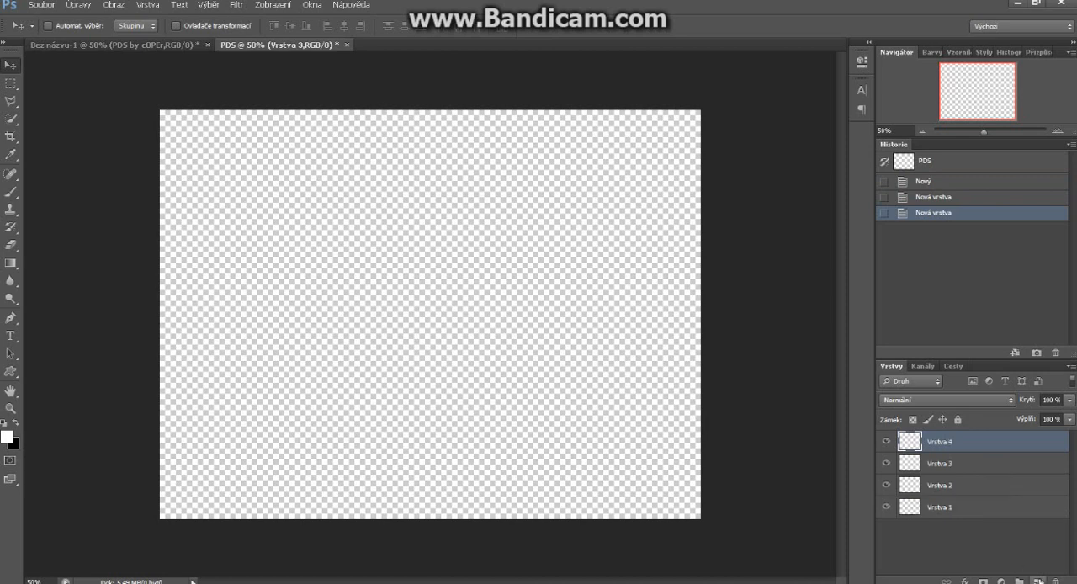
Fill layer Vrstva 2 with black using the Paint Bucket tool
{"action": "left_click", "coordinate": [985, 477]}
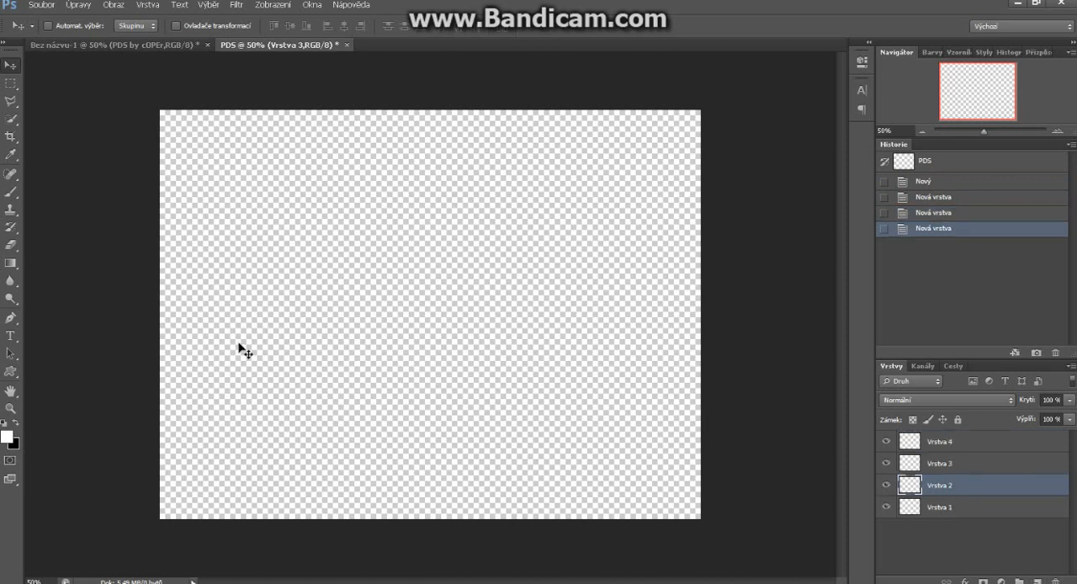
{"action": "left_click", "coordinate": [17, 257]}
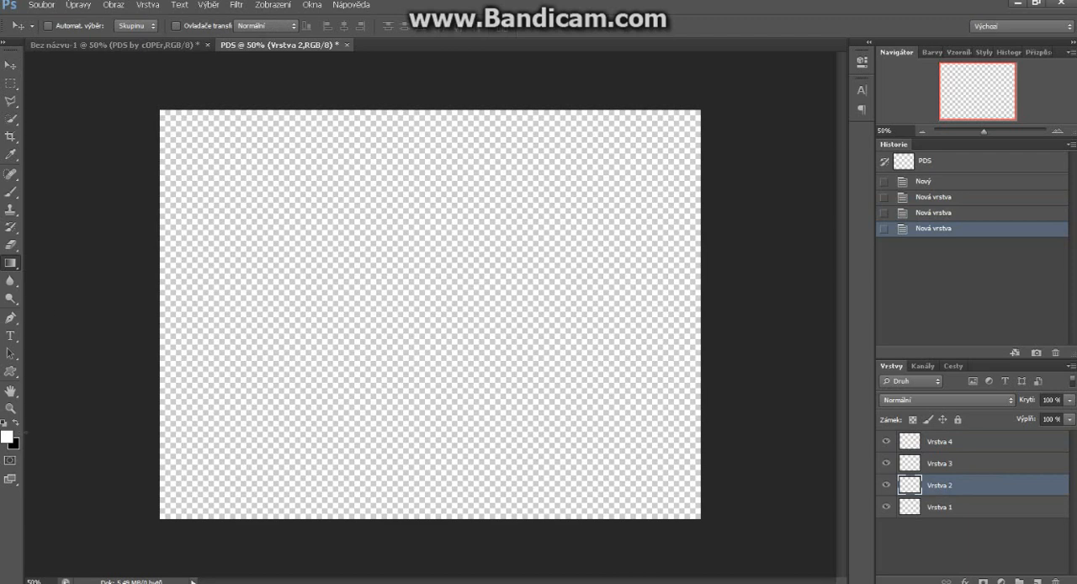
{"action": "right_click", "coordinate": [17, 263]}
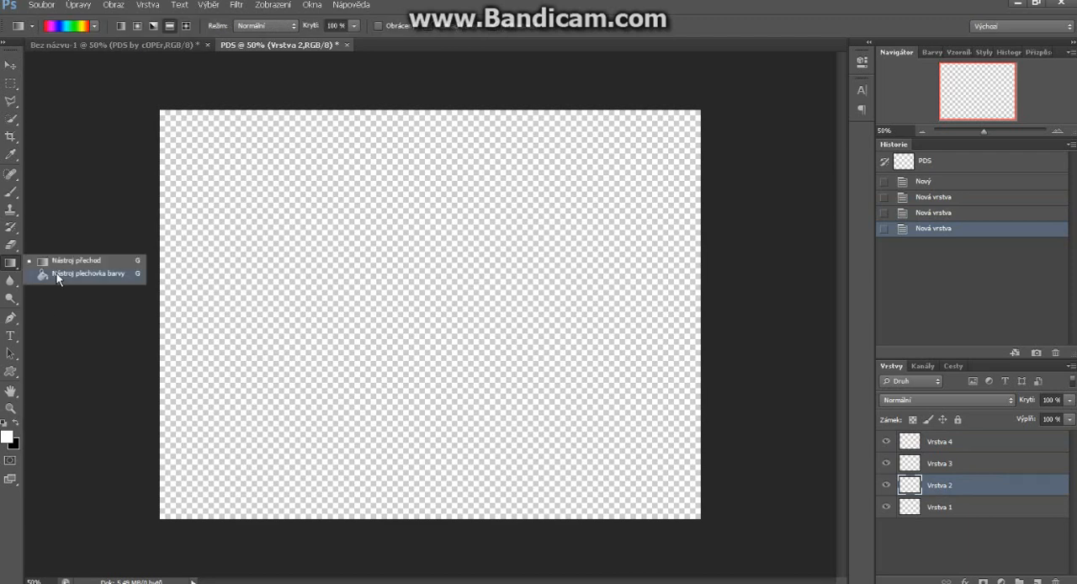
{"action": "left_click", "coordinate": [76, 274]}
{"action": "left_click", "coordinate": [16, 425]}
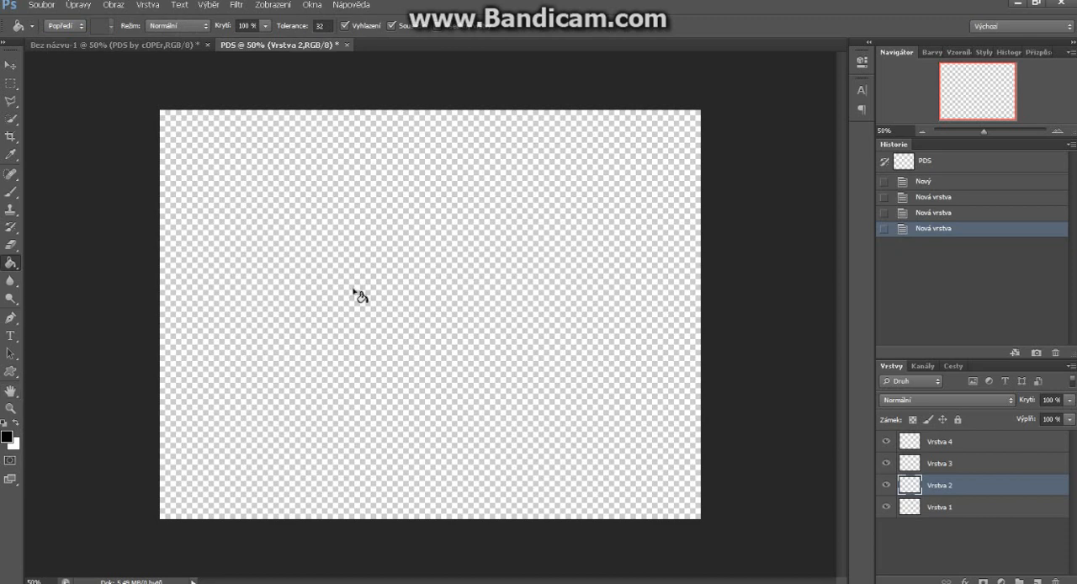
{"action": "left_click", "coordinate": [420, 313]}
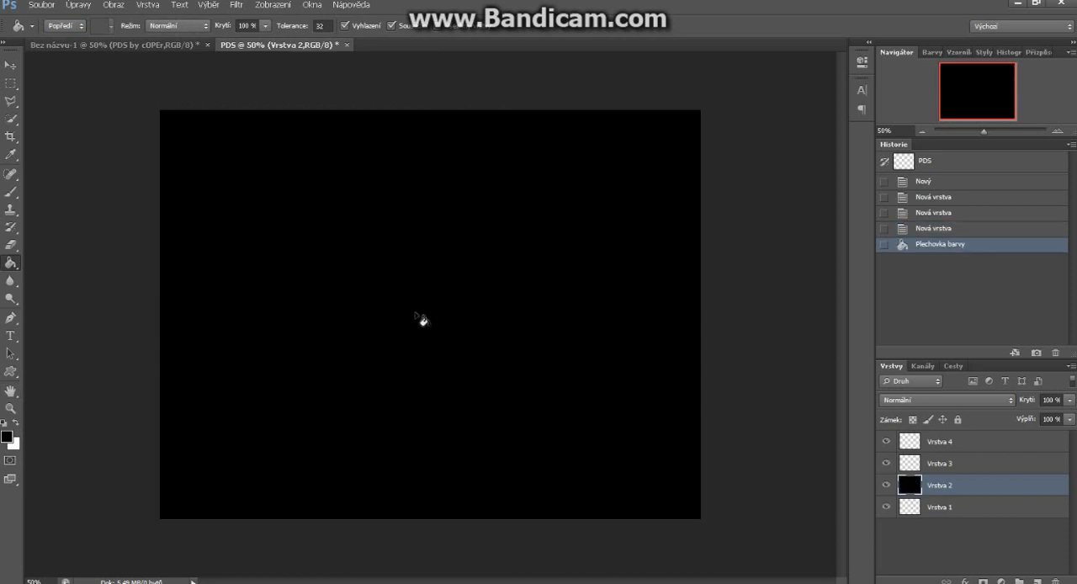
Add the white text "PDS by cOPEr" in Cooper Std Black, 72 pt, on layer Vrstva 3
{"action": "left_click", "coordinate": [974, 469]}
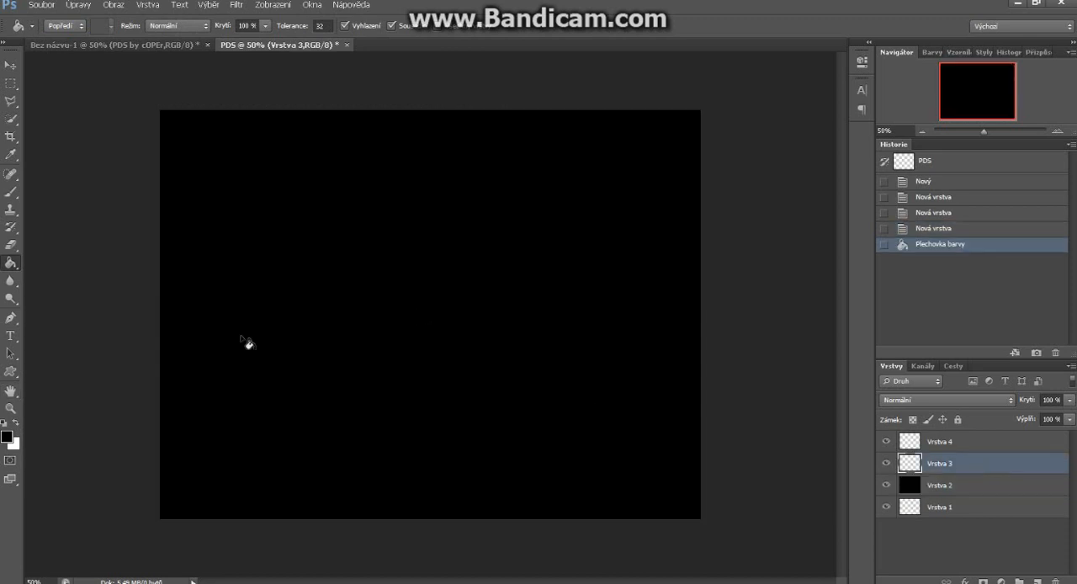
{"action": "key", "text": "t"}
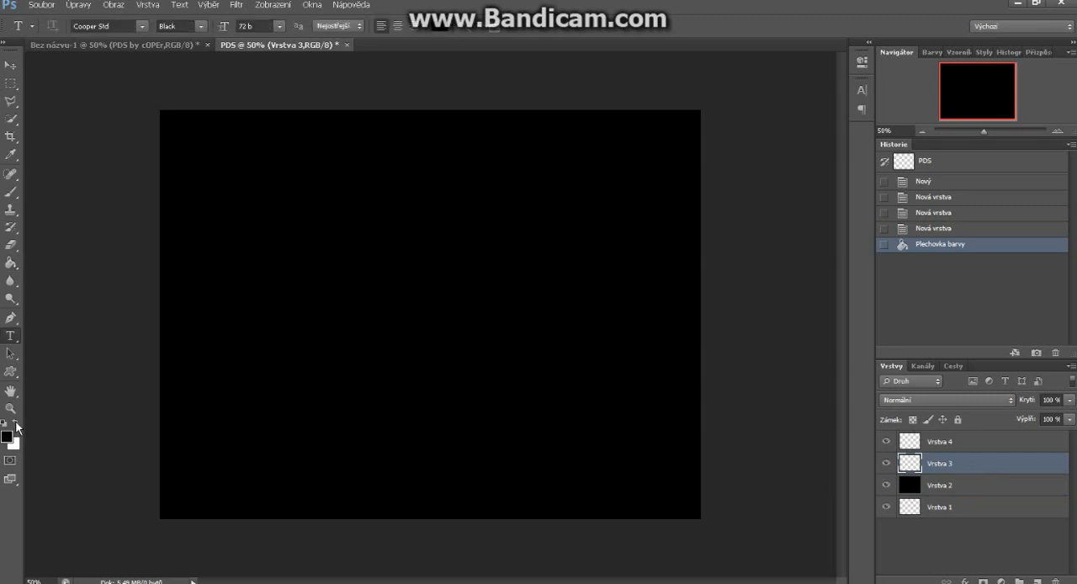
{"action": "left_click", "coordinate": [16, 425]}
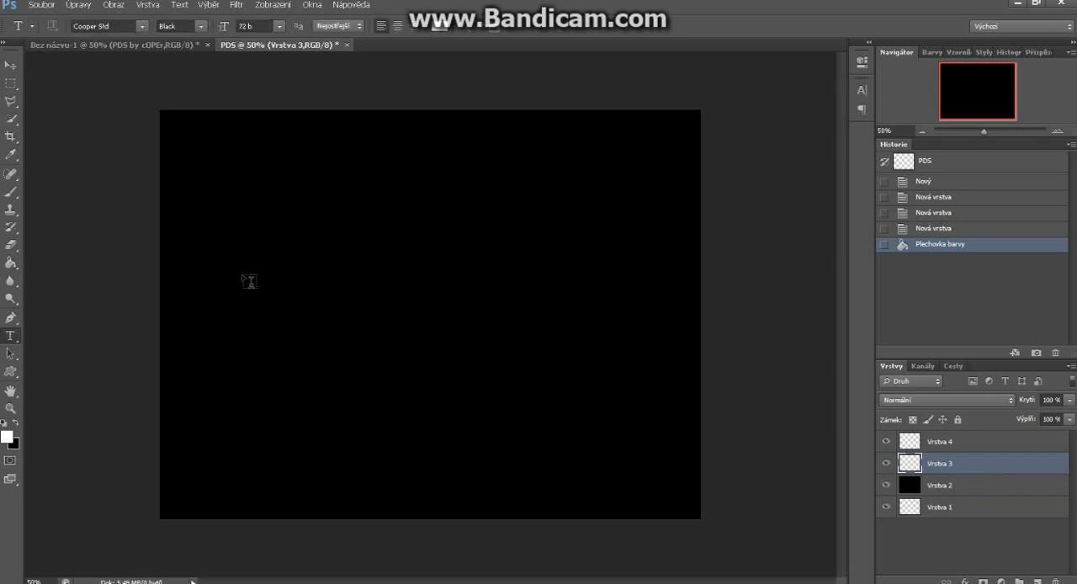
{"action": "left_click", "coordinate": [244, 276]}
{"action": "type", "text": "PDY"}
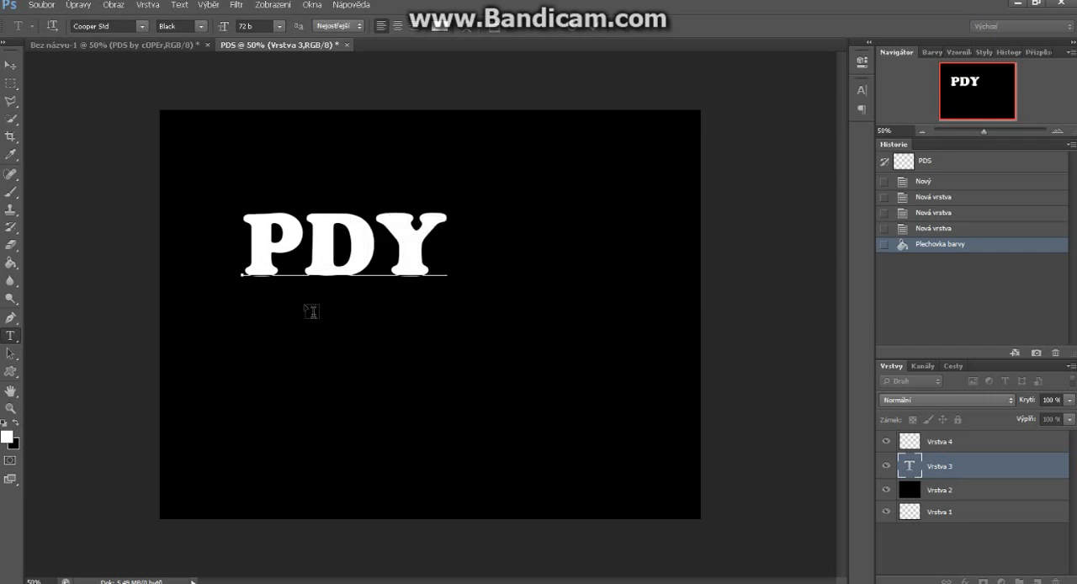
{"action": "key", "text": "BackSpace"}
{"action": "type", "text": "S by c"}
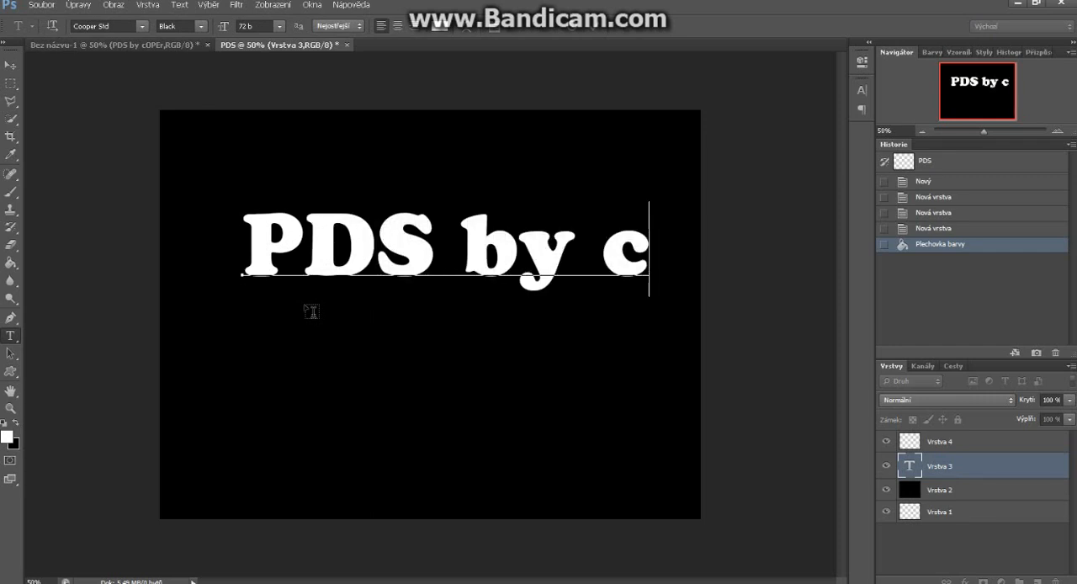
{"action": "type", "text": "OP"}
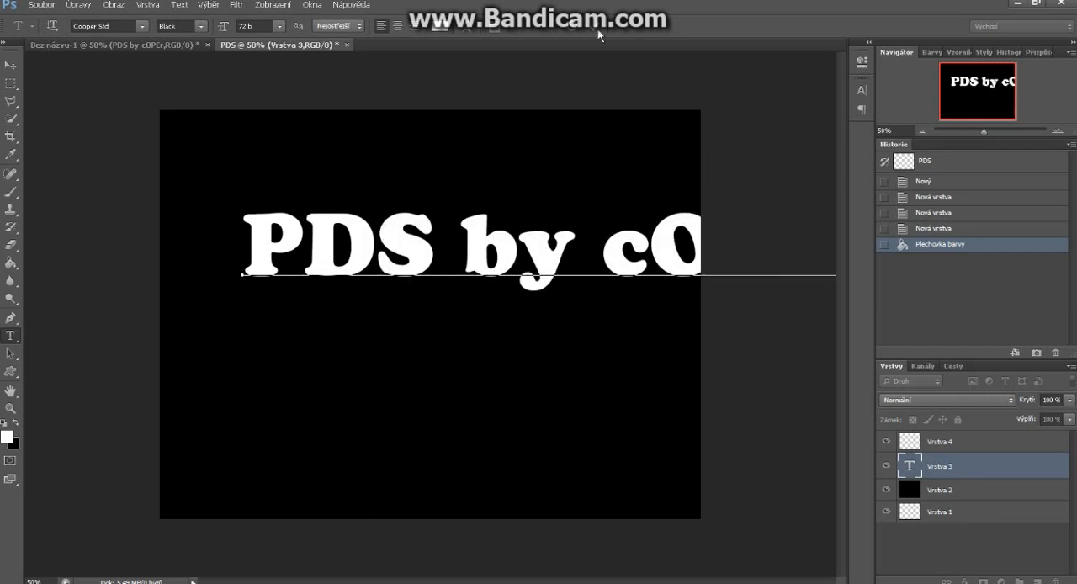
{"action": "left_click", "coordinate": [599, 34]}
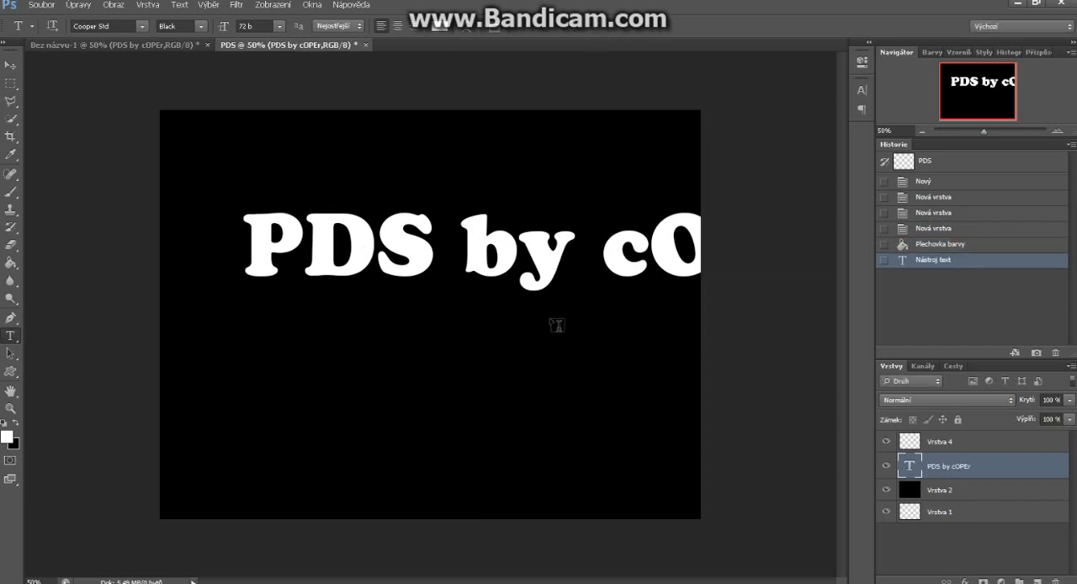
Free-transform the text to about 74% width and 79% height and centre it on the canvas
{"action": "key", "text": "ctrl+t"}
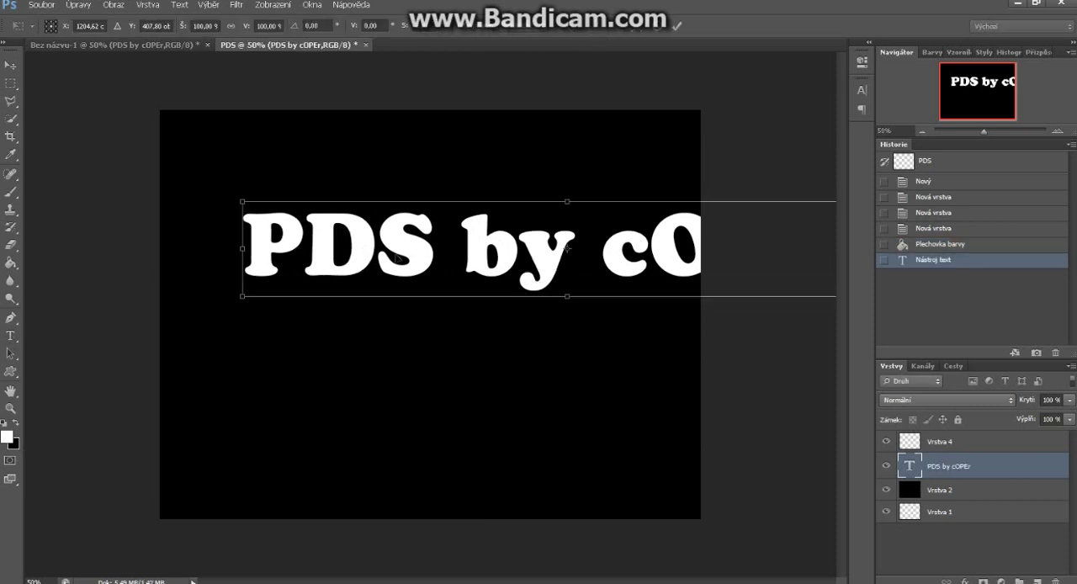
{"action": "left_click_drag", "start_coordinate": [396, 259], "coordinate": [260, 267]}
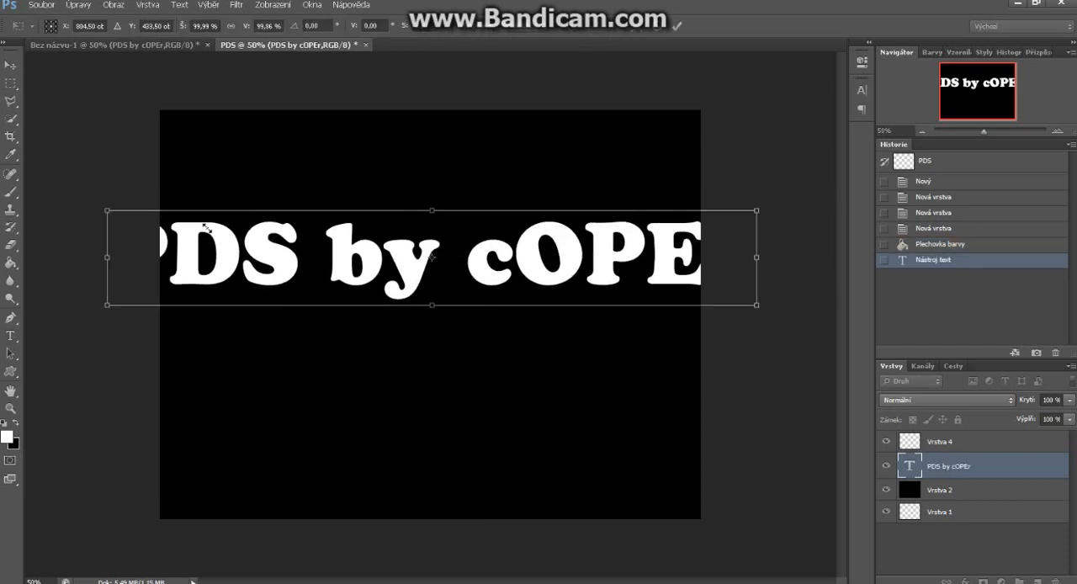
{"action": "left_click_drag", "start_coordinate": [207, 228], "coordinate": [217, 228]}
{"action": "left_click_drag", "start_coordinate": [584, 287], "coordinate": [518, 313]}
{"action": "left_click_drag", "start_coordinate": [700, 249], "coordinate": [644, 250]}
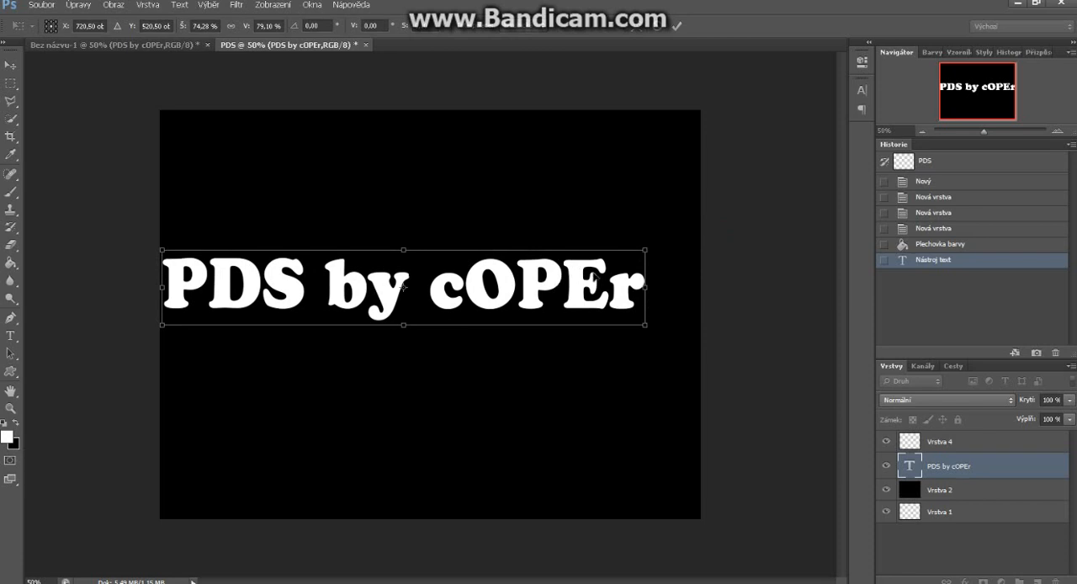
{"action": "left_click_drag", "start_coordinate": [557, 277], "coordinate": [583, 284]}
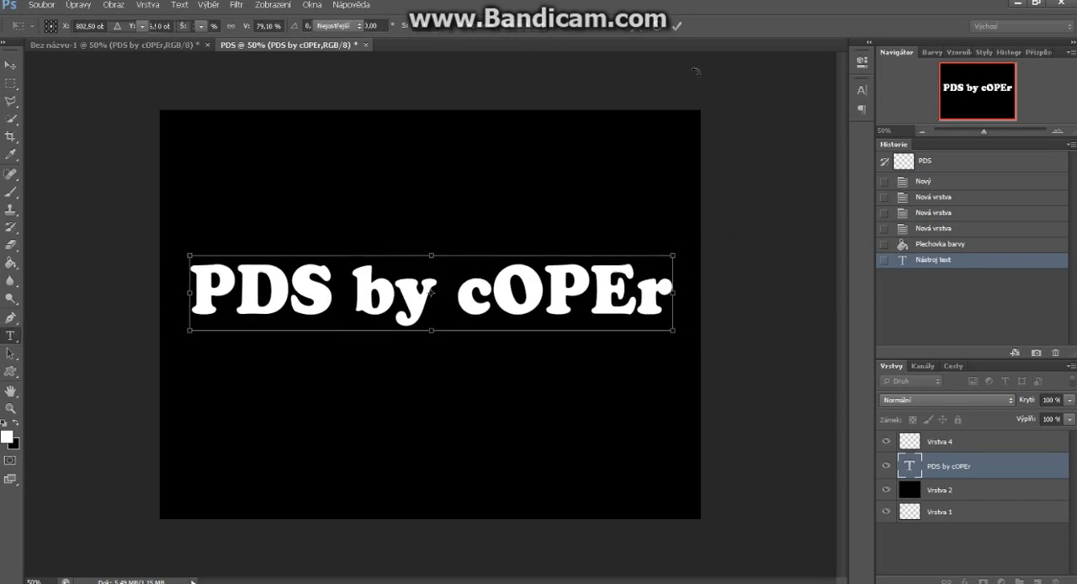
{"action": "left_click", "coordinate": [675, 26]}
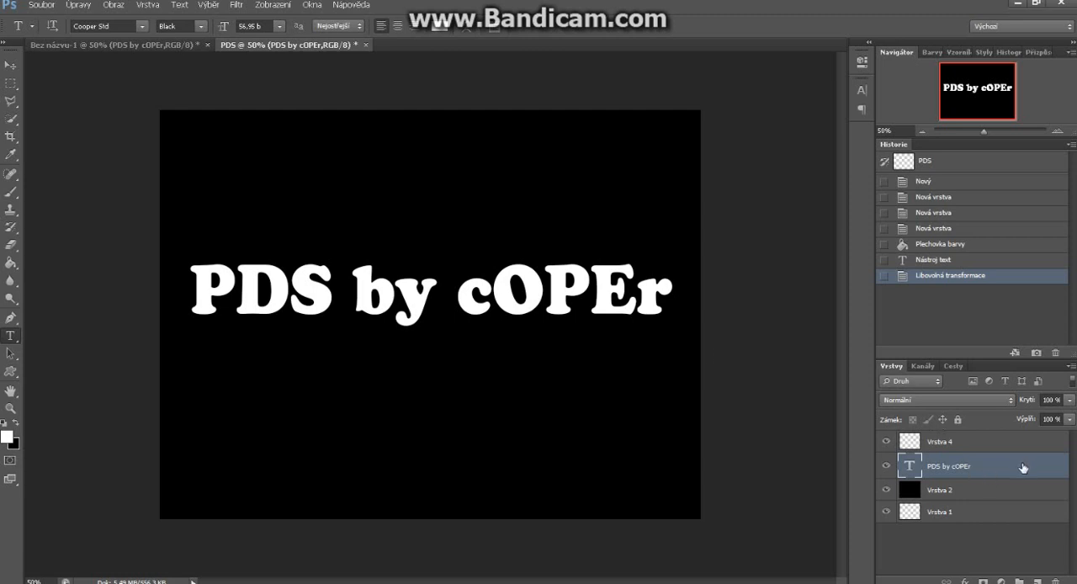
Duplicate the "PDS by cOPEr" text layer twice and hide both copies
{"action": "key", "text": "ctrl+j"}
{"action": "key", "text": "ctrl+j"}
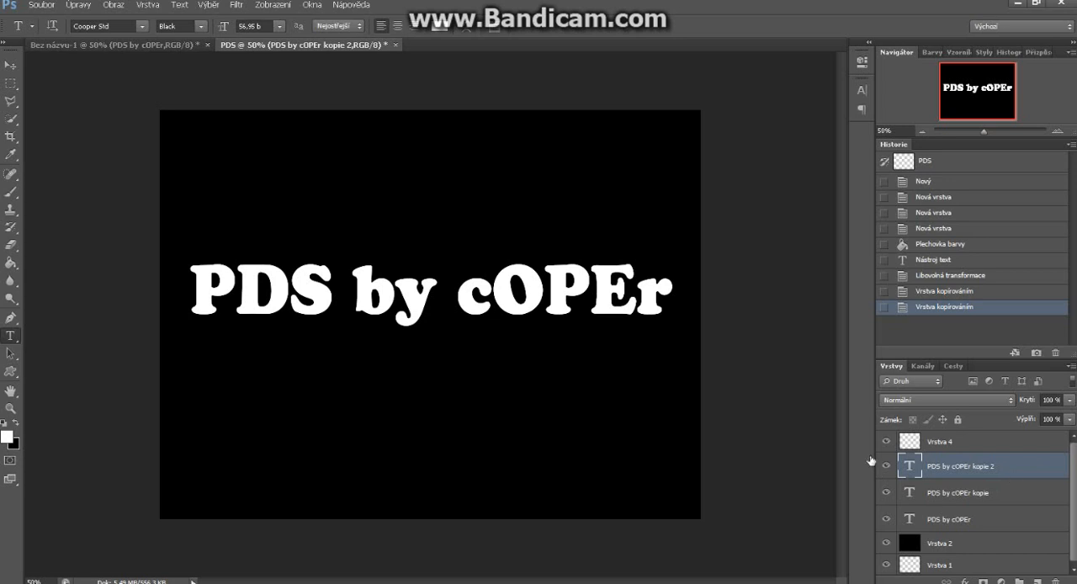
{"action": "left_click", "coordinate": [886, 465]}
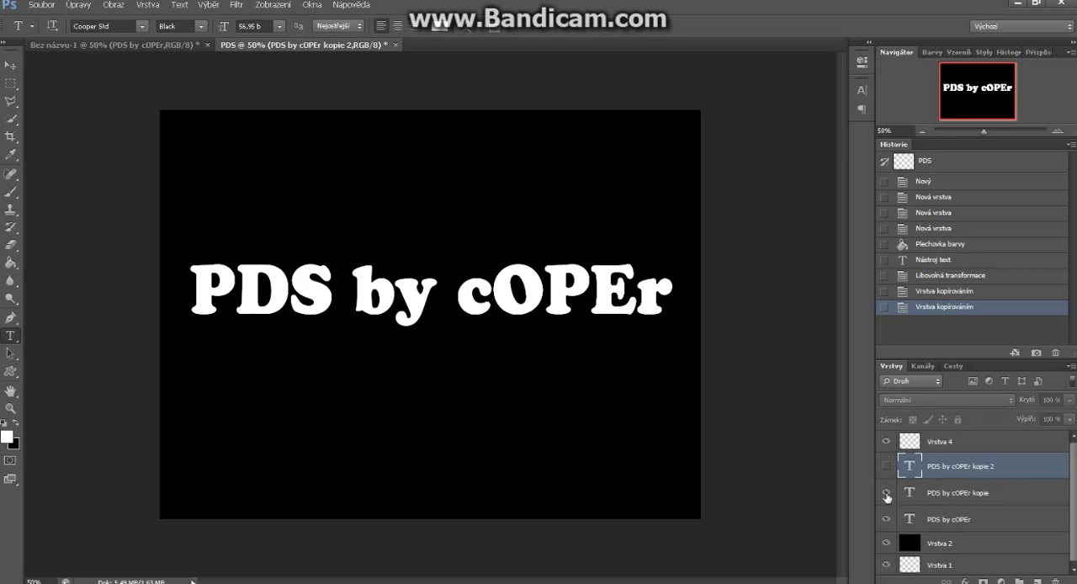
{"action": "left_click", "coordinate": [886, 493]}
Rasterize the original "PDS by cOPEr" layer and apply the Wind filter three times with method Vítr, direction Zprava
{"action": "left_click", "coordinate": [999, 522]}
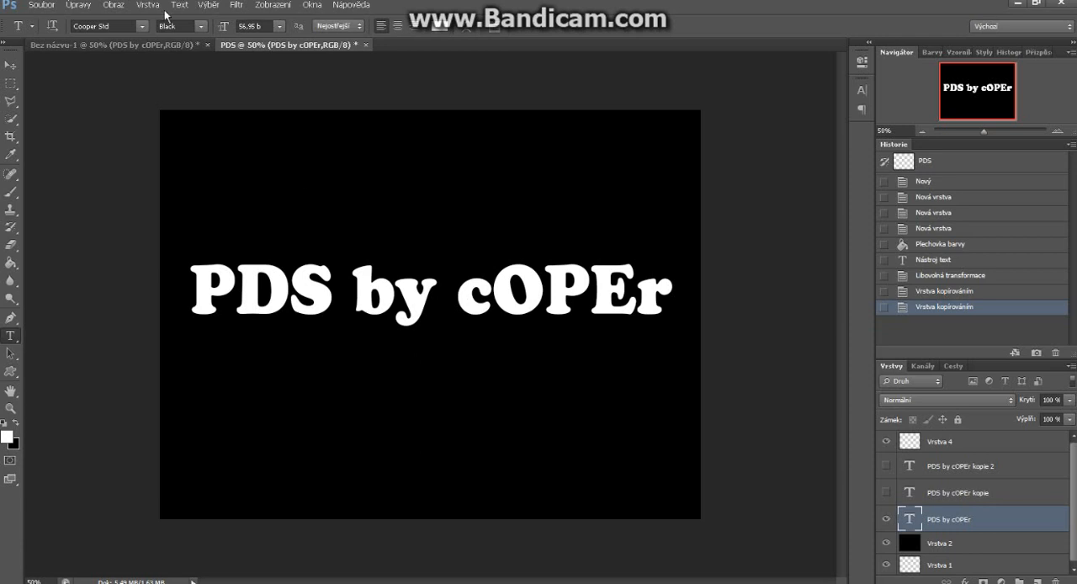
{"action": "left_click", "coordinate": [236, 5]}
{"action": "mouse_move", "coordinate": [295, 173]}
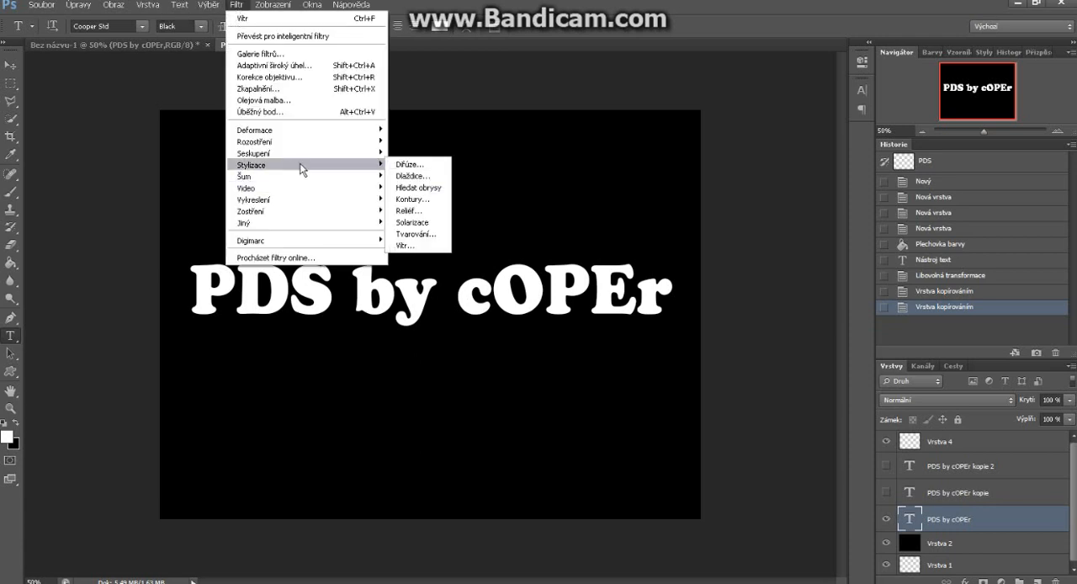
{"action": "left_click", "coordinate": [403, 245]}
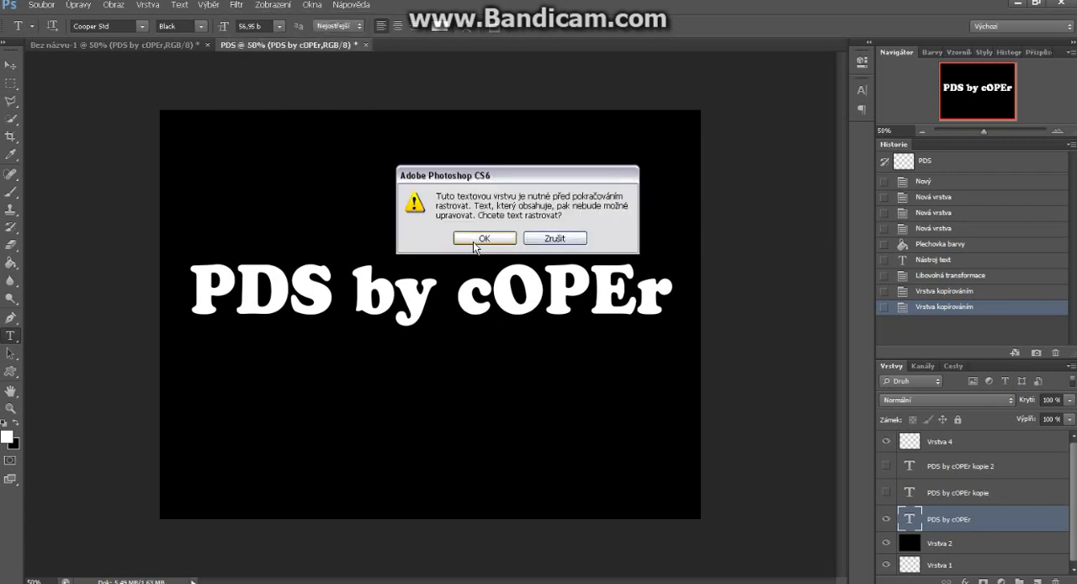
{"action": "left_click", "coordinate": [484, 239]}
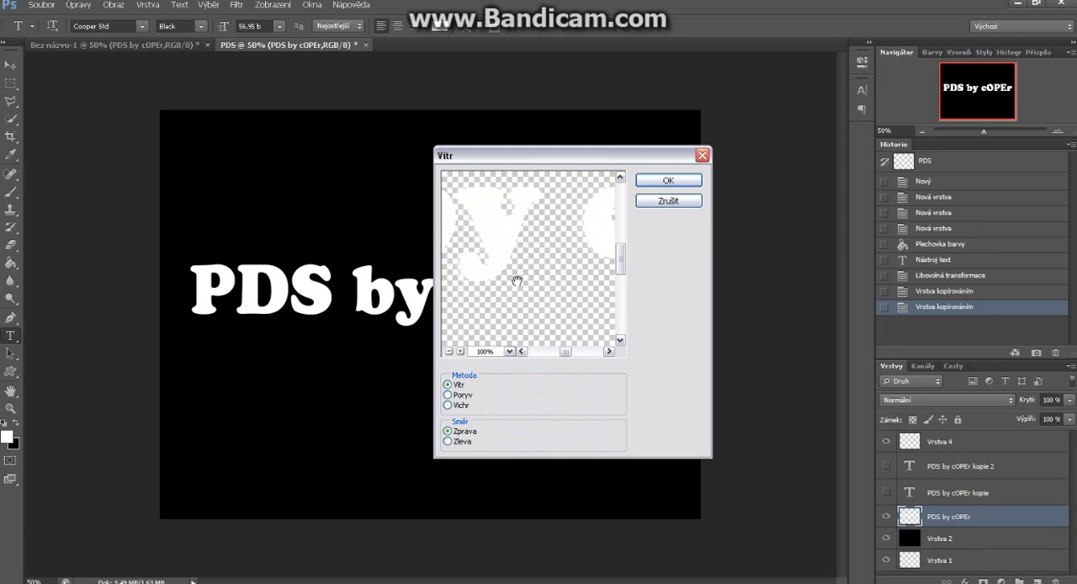
{"action": "left_click", "coordinate": [685, 182]}
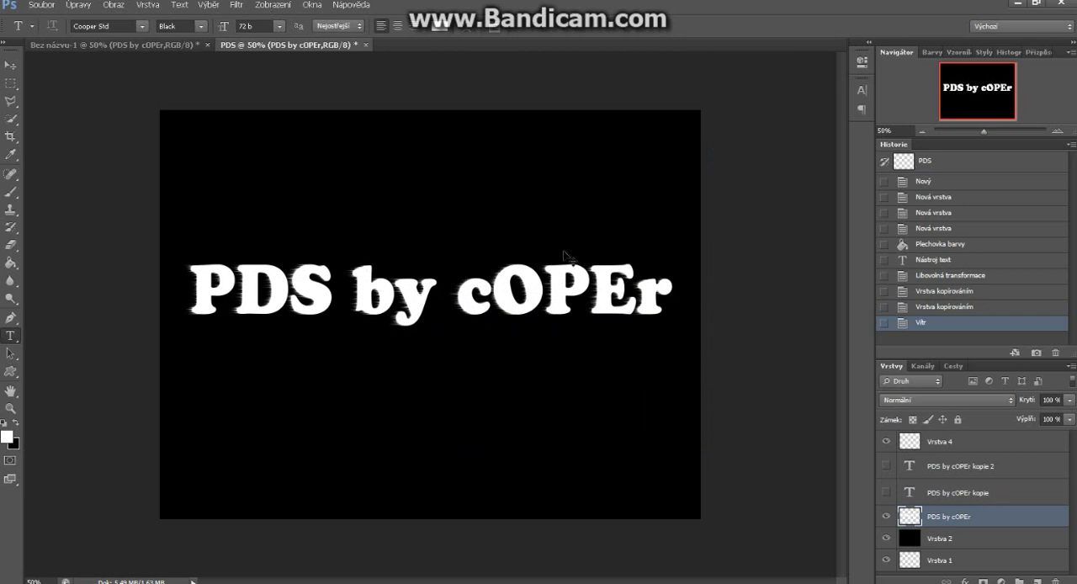
{"action": "key", "text": "ctrl+f"}
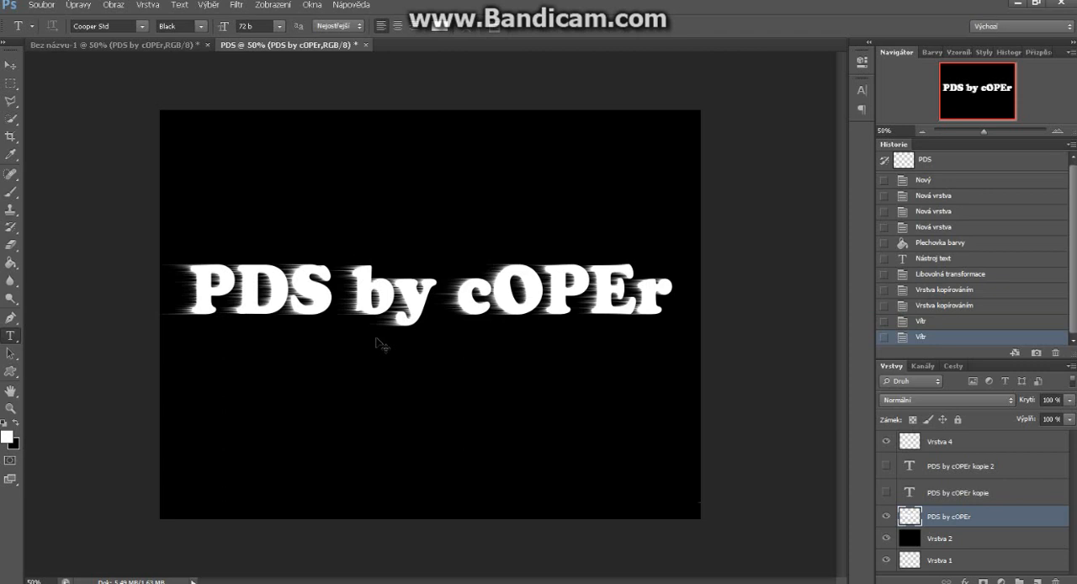
{"action": "key", "text": "ctrl+f"}
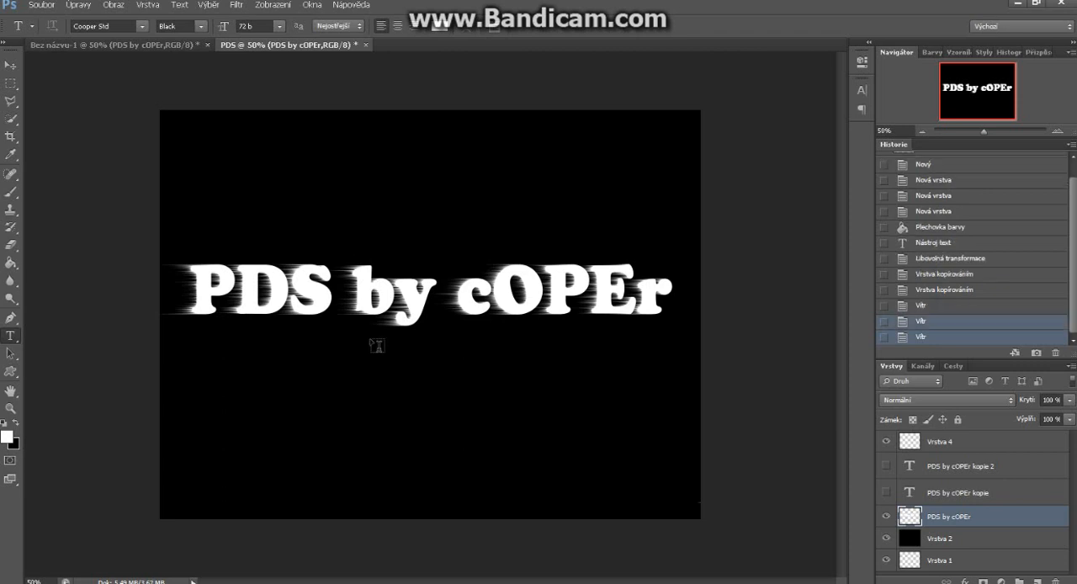
Apply the Wind filter three times to the same layer with method Vítr and direction Zleva
{"action": "left_click", "coordinate": [236, 5]}
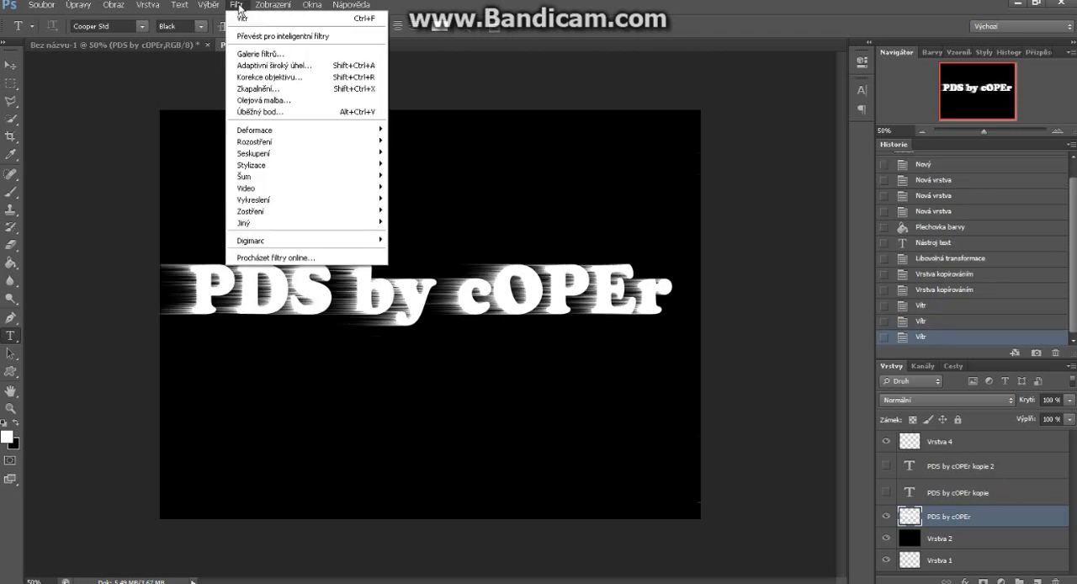
{"action": "mouse_move", "coordinate": [273, 165]}
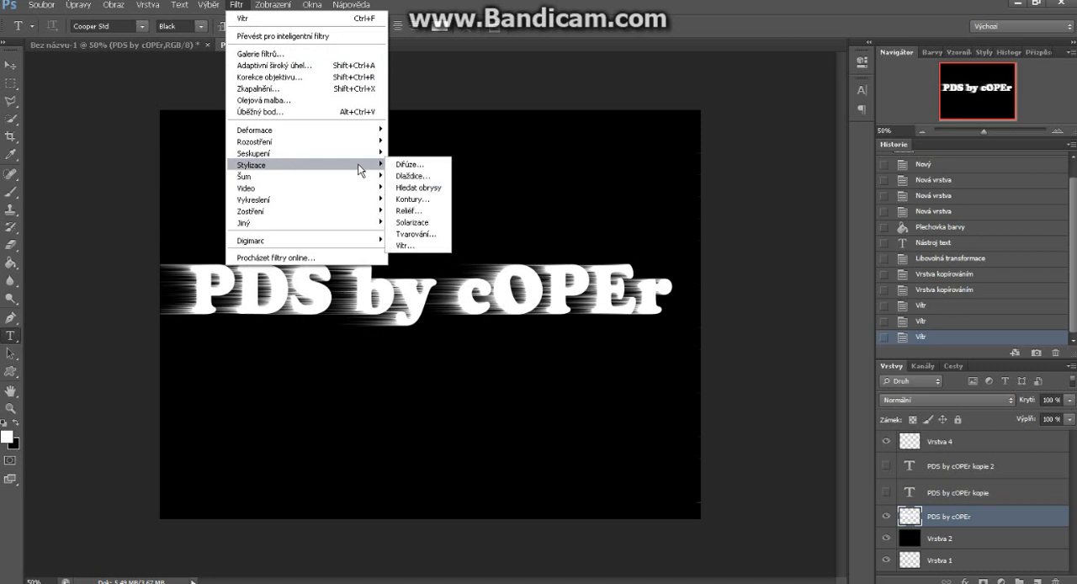
{"action": "left_click", "coordinate": [396, 246]}
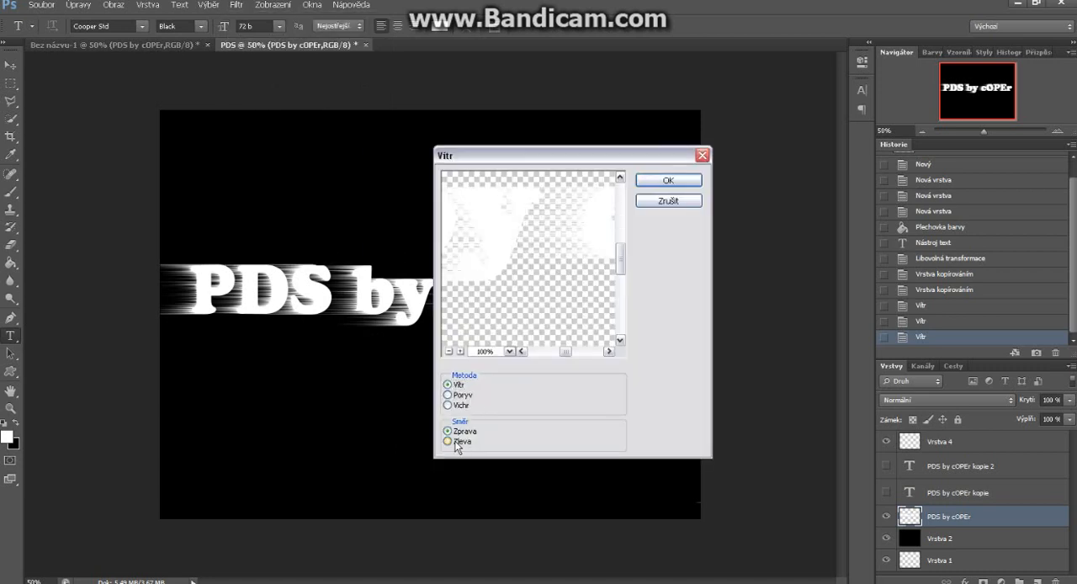
{"action": "left_click", "coordinate": [451, 442]}
{"action": "left_click", "coordinate": [685, 180]}
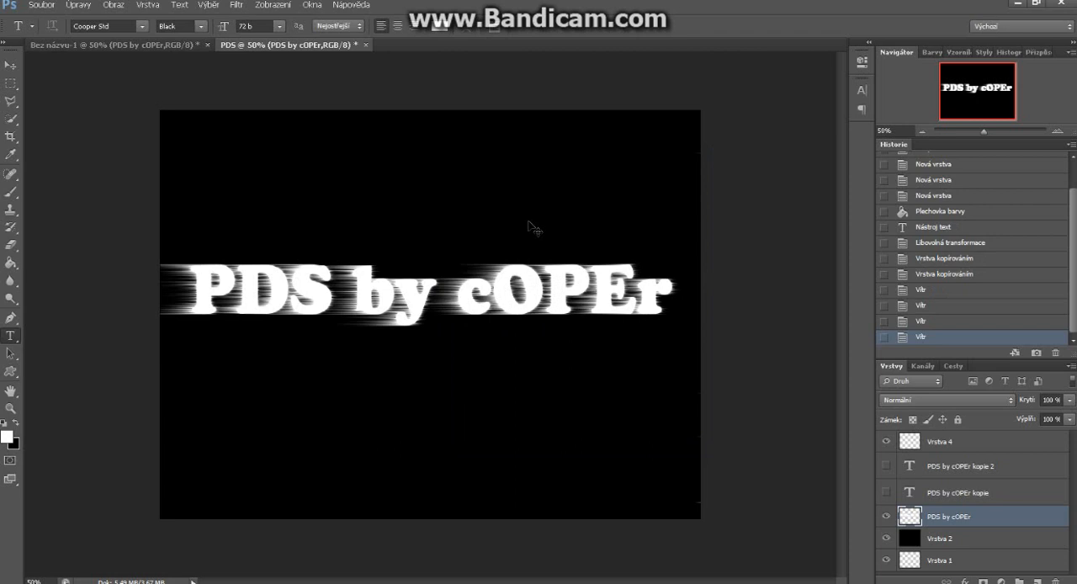
{"action": "key", "text": "ctrl+f"}
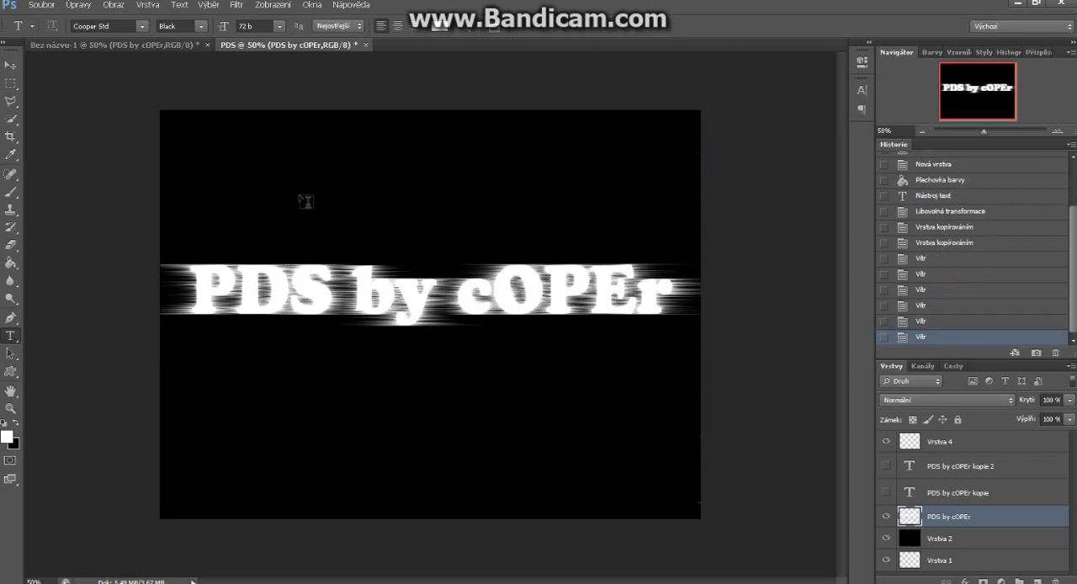
Rotate the rasterized "PDS by cOPEr" layer 90° clockwise
{"action": "left_click", "coordinate": [77, 6]}
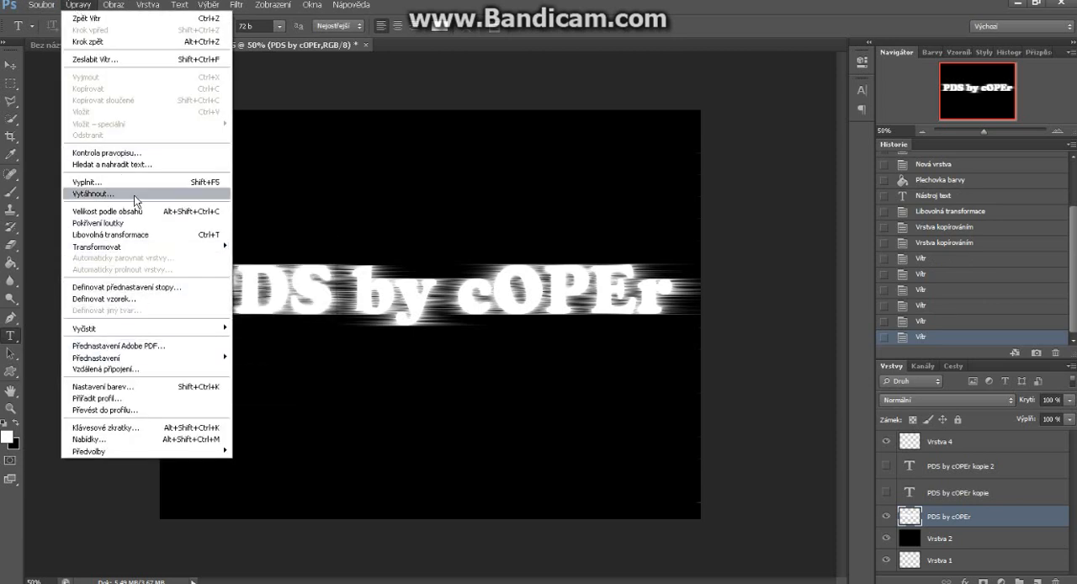
{"action": "mouse_move", "coordinate": [136, 248]}
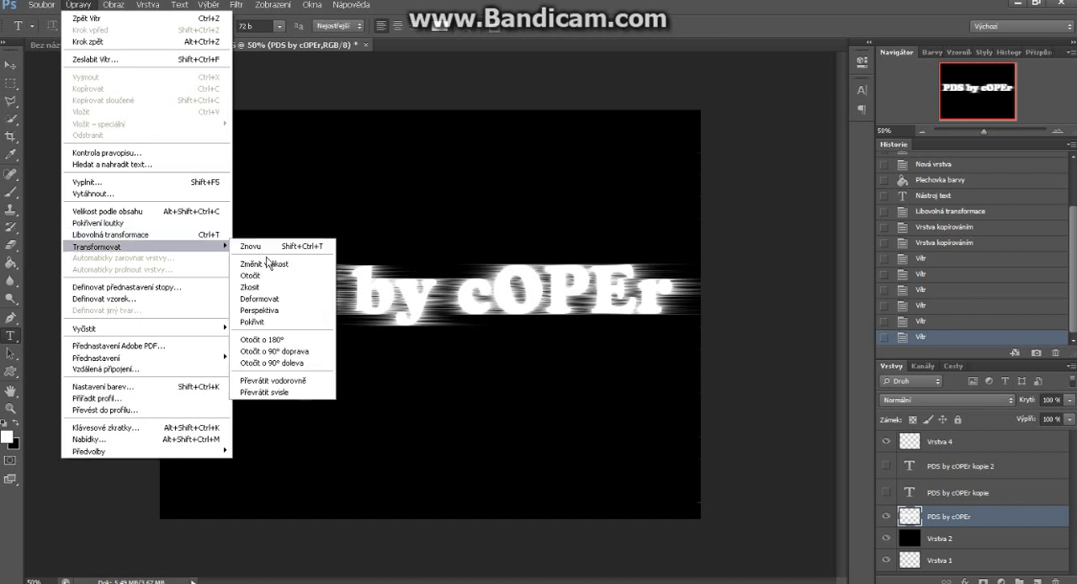
{"action": "left_click", "coordinate": [286, 352]}
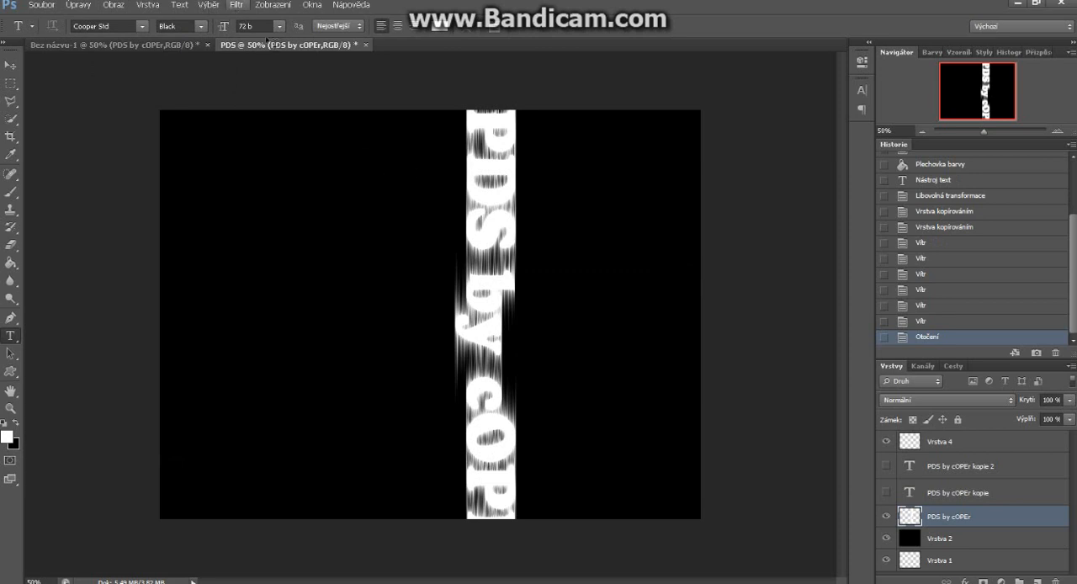
Apply the Wind filter three times to the rotated "PDS by cOPEr" layer with method Vítr and direction Zprava
{"action": "left_click", "coordinate": [235, 6]}
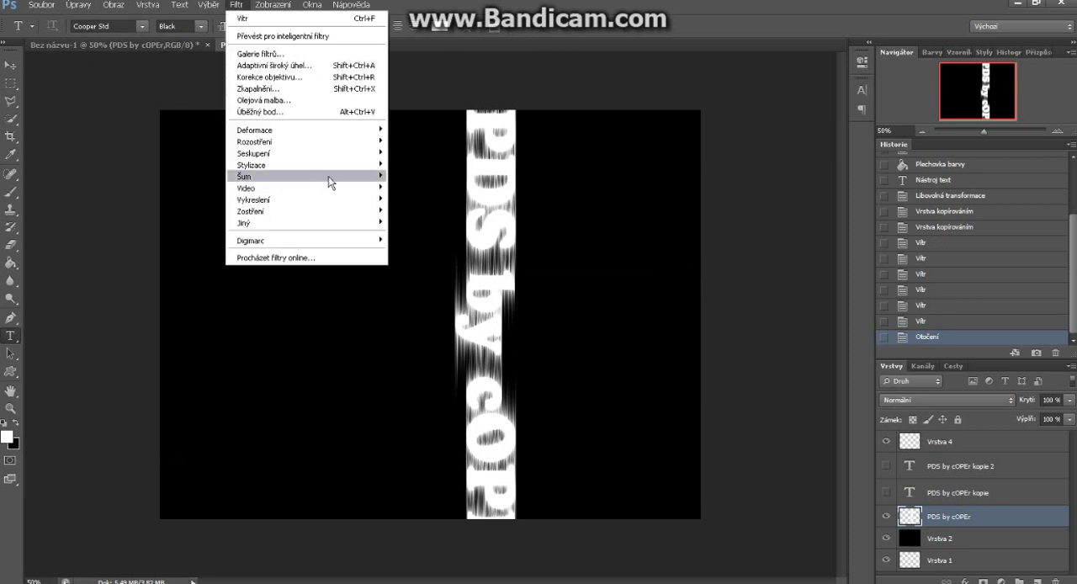
{"action": "mouse_move", "coordinate": [318, 182]}
{"action": "mouse_move", "coordinate": [317, 163]}
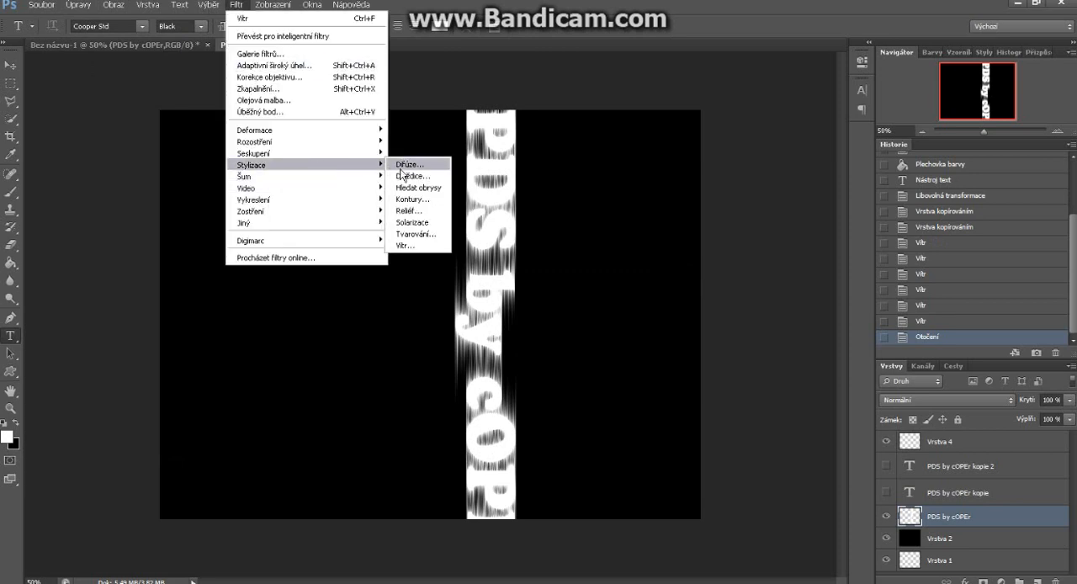
{"action": "left_click", "coordinate": [404, 245]}
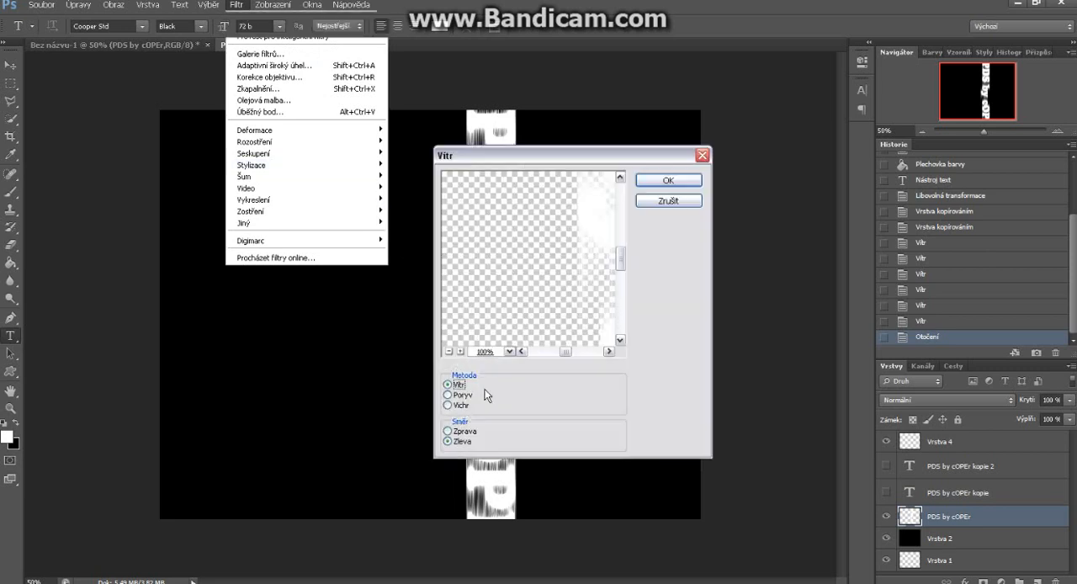
{"action": "left_click", "coordinate": [459, 430]}
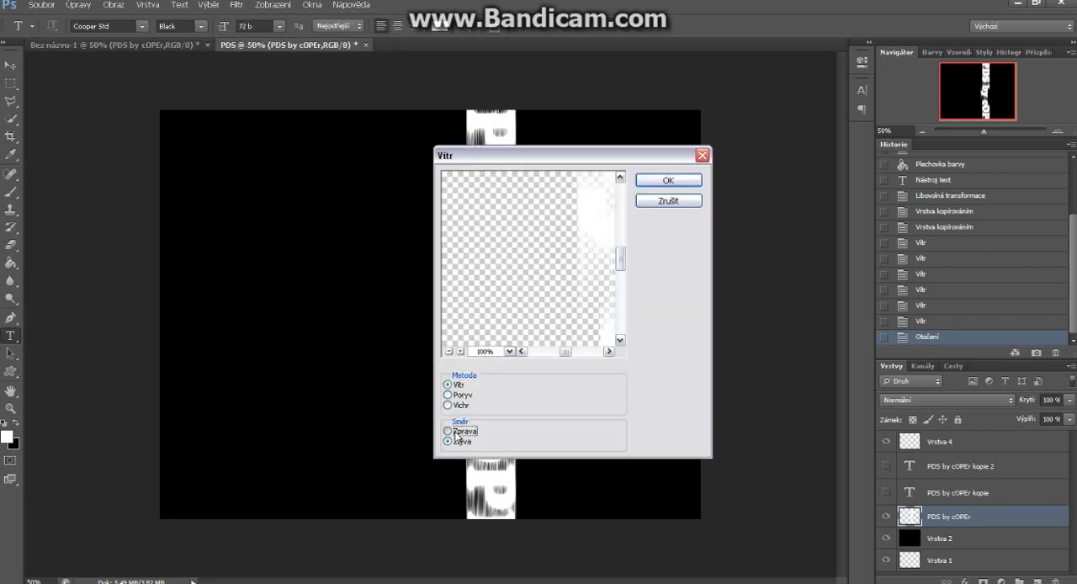
{"action": "left_click", "coordinate": [668, 181]}
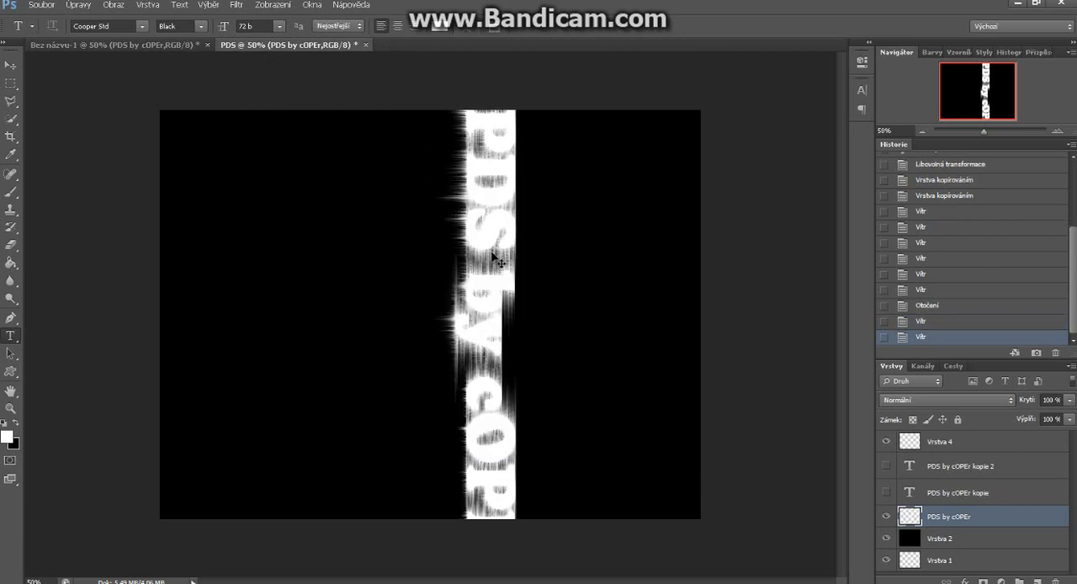
{"action": "key", "text": "ctrl+f"}
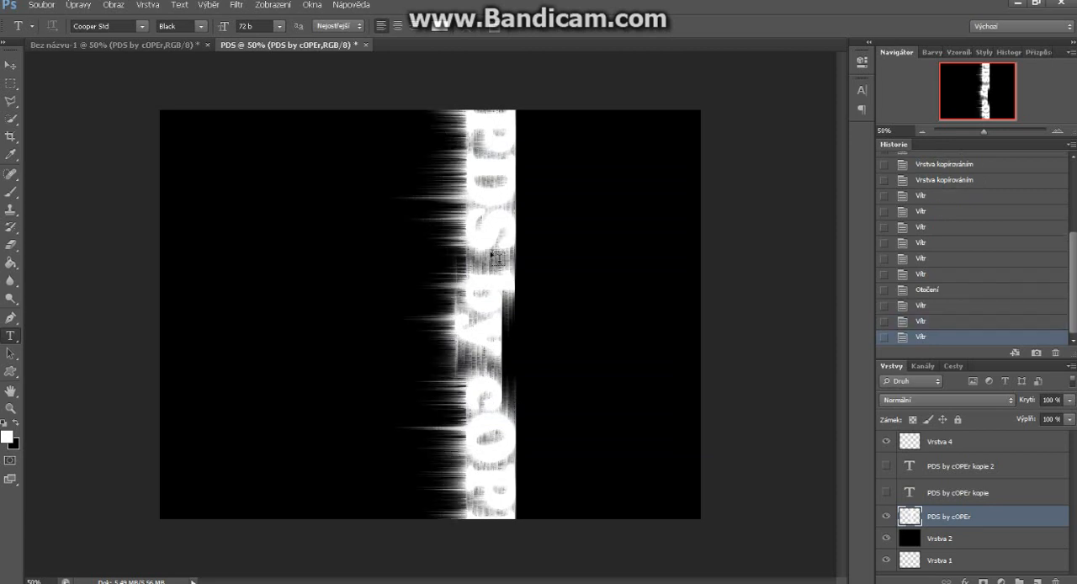
Apply the Wind filter three more times to the rotated text layer with method Vítr and direction Zleva
{"action": "left_click", "coordinate": [236, 5]}
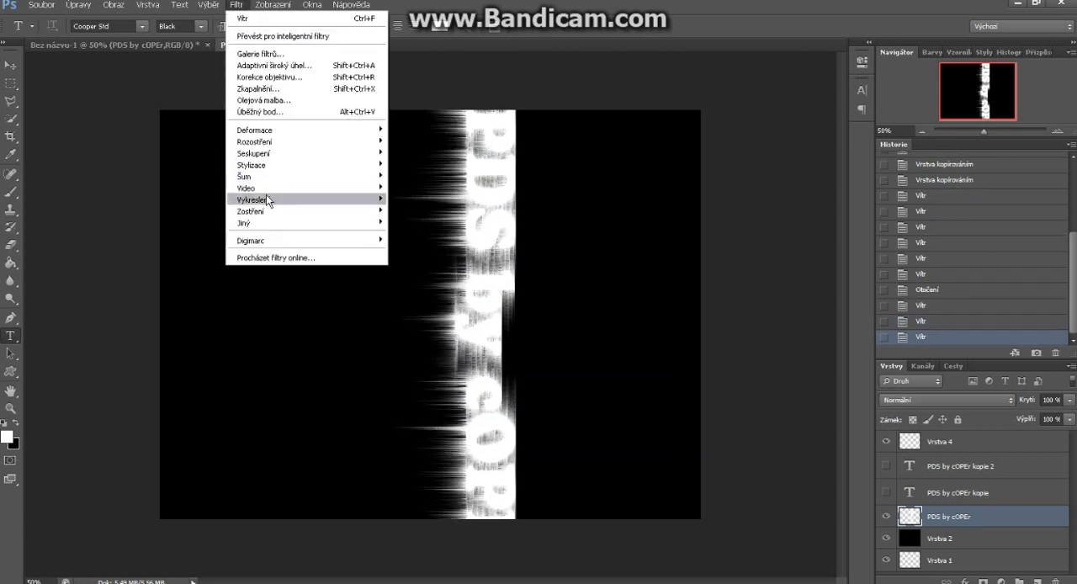
{"action": "mouse_move", "coordinate": [304, 171]}
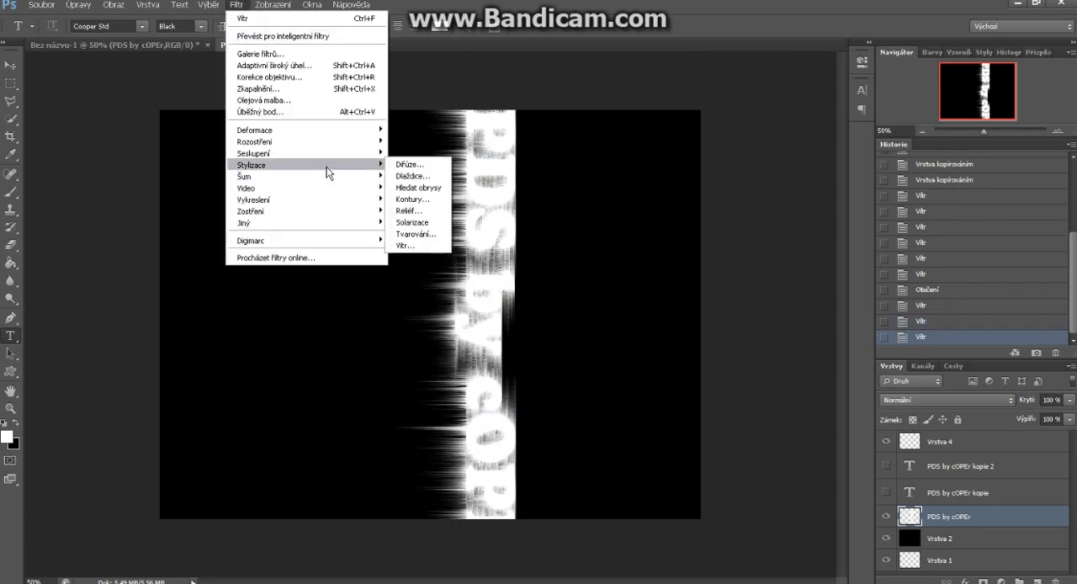
{"action": "left_click", "coordinate": [396, 245]}
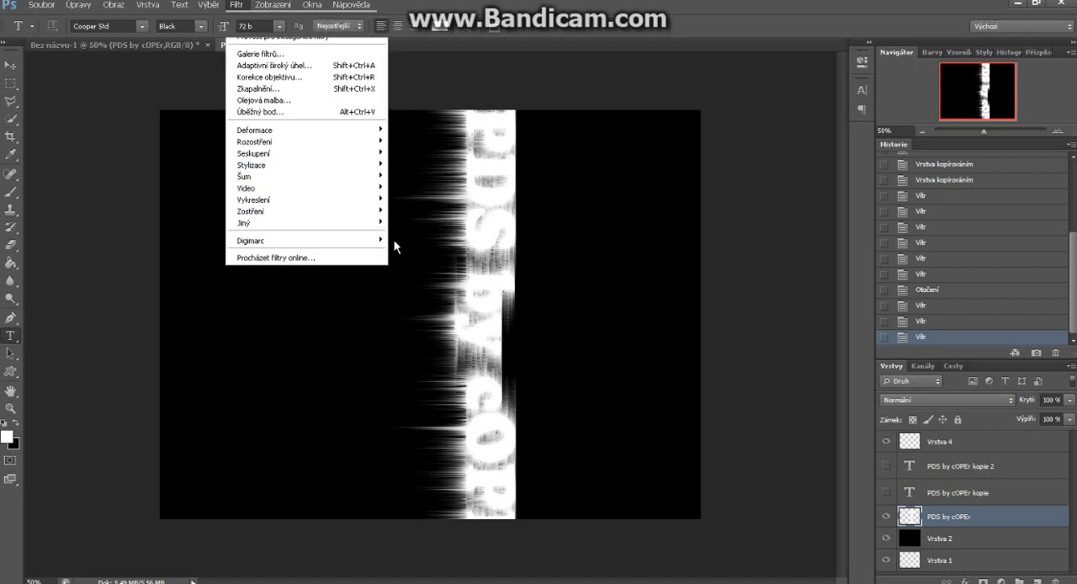
{"action": "left_click", "coordinate": [449, 442]}
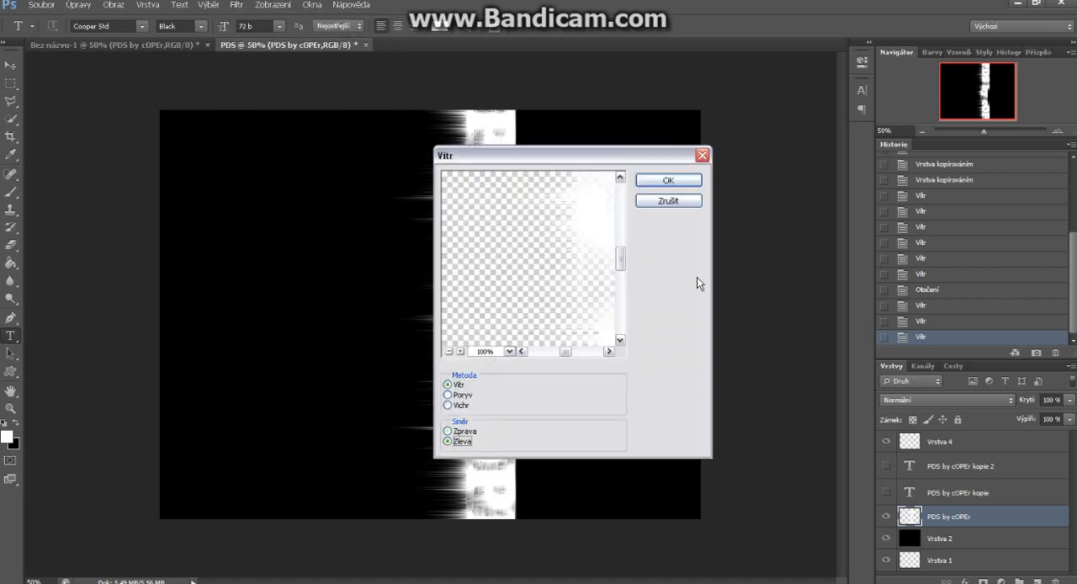
{"action": "left_click", "coordinate": [668, 180]}
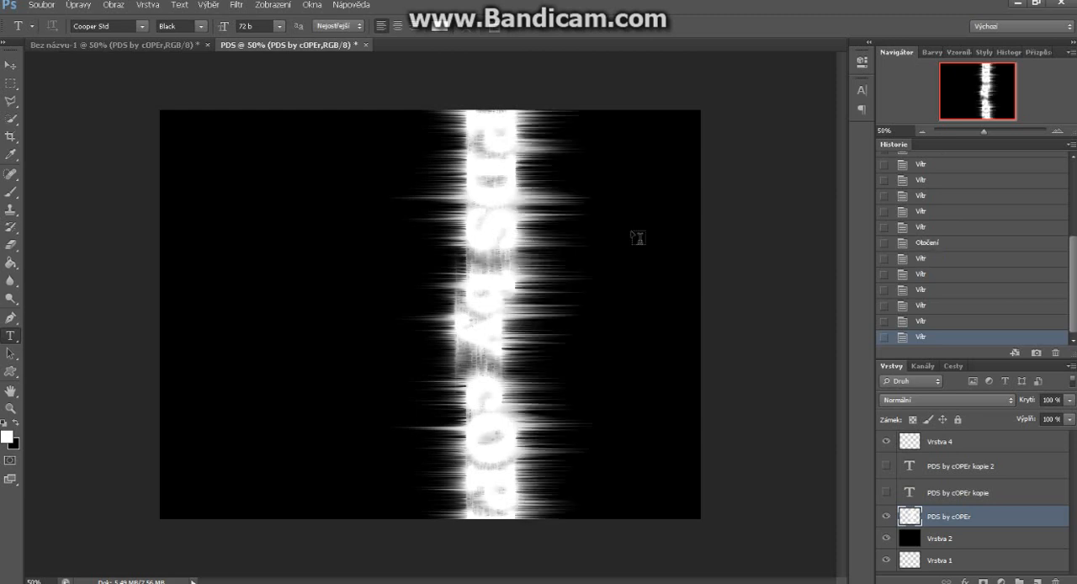
Rotate the wind-streaked "PDS by cOPEr" layer 90° counterclockwise so the text reads horizontally
{"action": "left_click", "coordinate": [44, 5]}
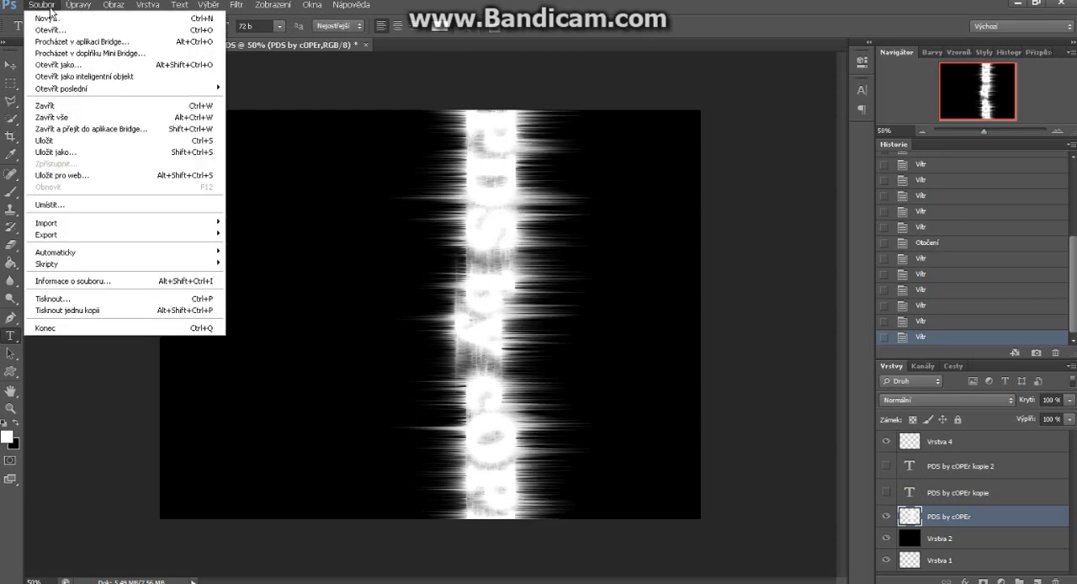
{"action": "mouse_move", "coordinate": [78, 5]}
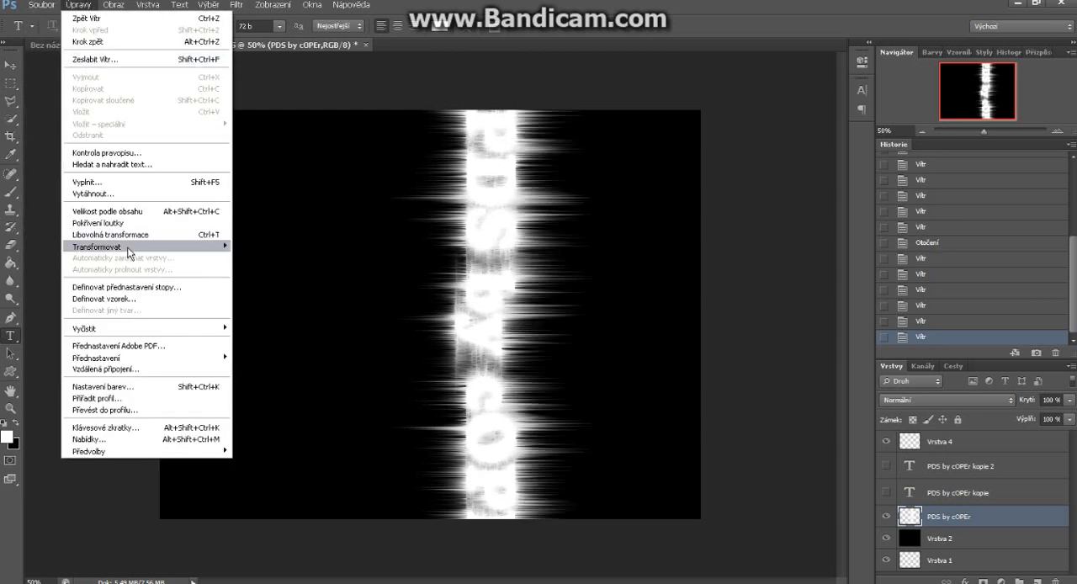
{"action": "mouse_move", "coordinate": [135, 250]}
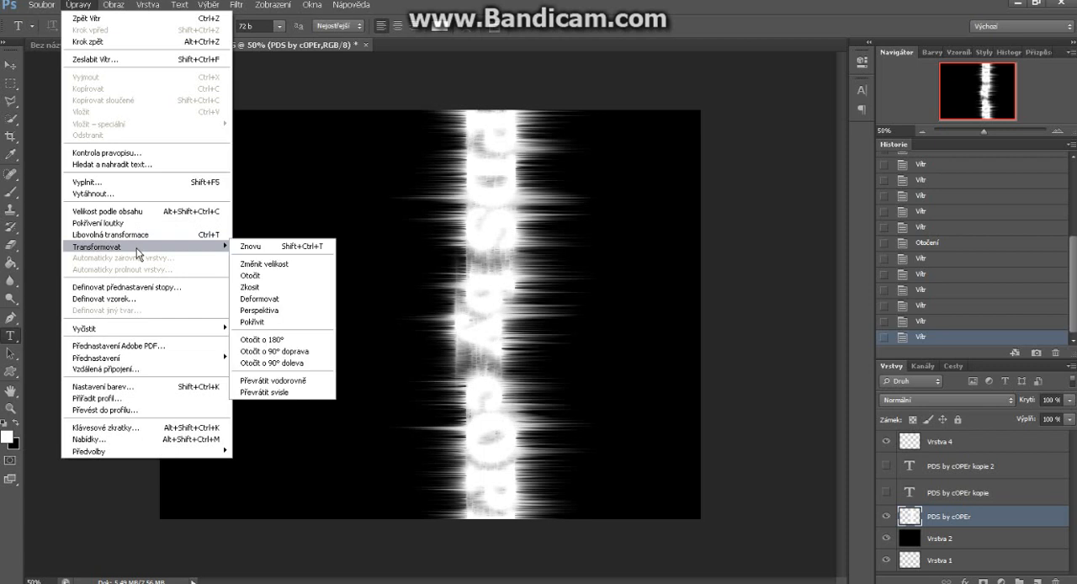
{"action": "left_click", "coordinate": [264, 362]}
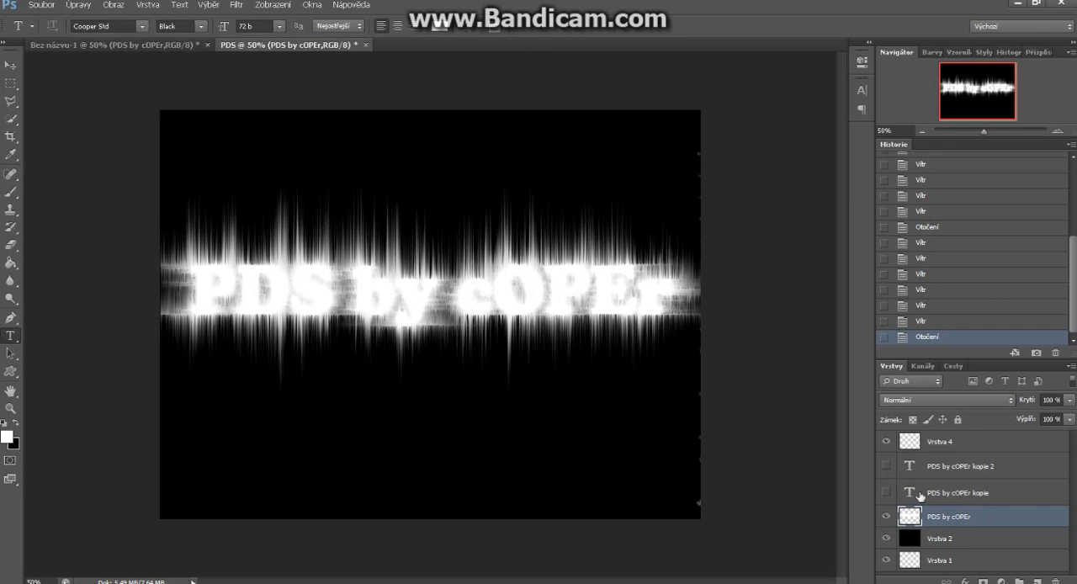
On a new layer above the wind-streaked text, draw a diagonal reflected rainbow gradient across the canvas and blend it with Lineárně ztmavit
{"action": "left_click", "coordinate": [889, 494]}
{"action": "left_click", "coordinate": [1037, 581]}
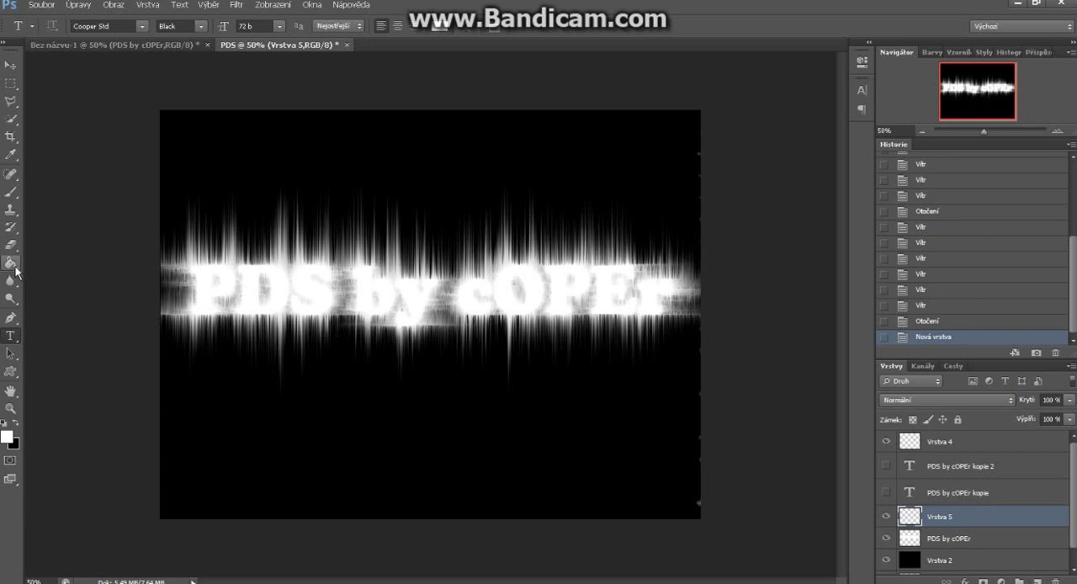
{"action": "left_click_drag", "start_coordinate": [11, 262], "coordinate": [57, 265]}
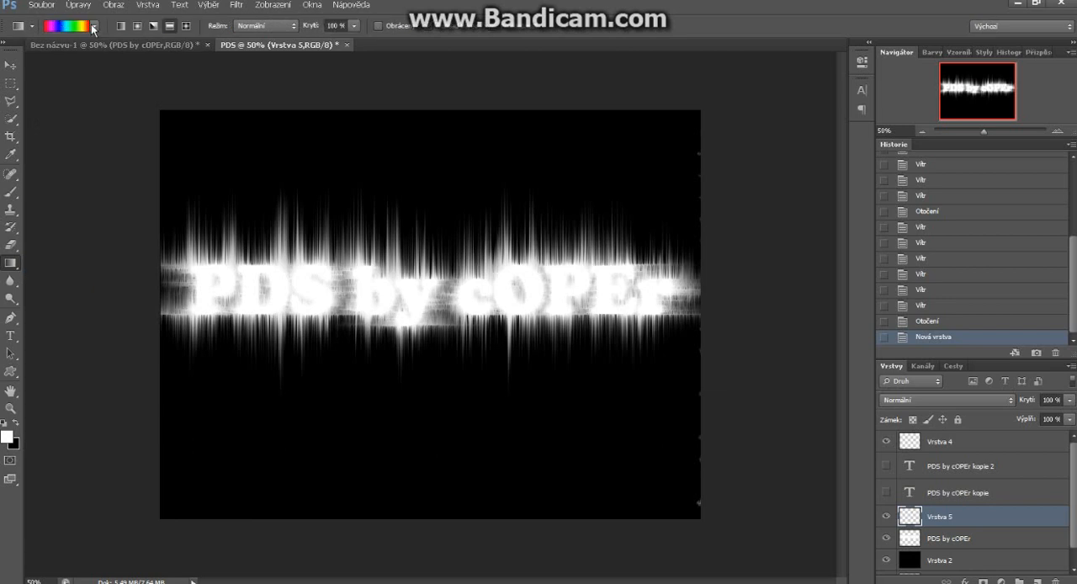
{"action": "left_click", "coordinate": [94, 27]}
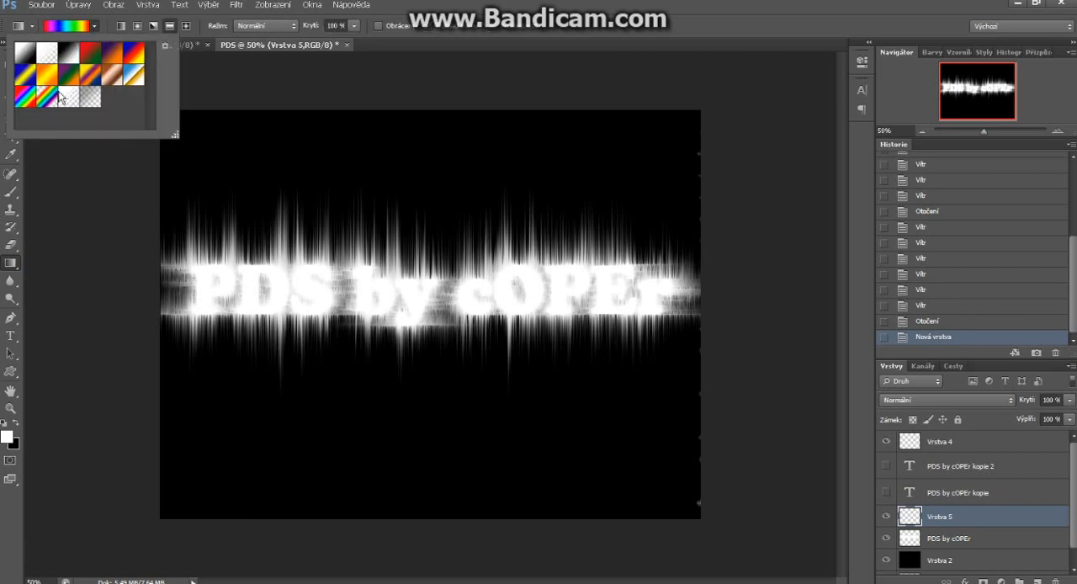
{"action": "left_click", "coordinate": [26, 101]}
{"action": "left_click", "coordinate": [170, 27]}
{"action": "left_click", "coordinate": [168, 29]}
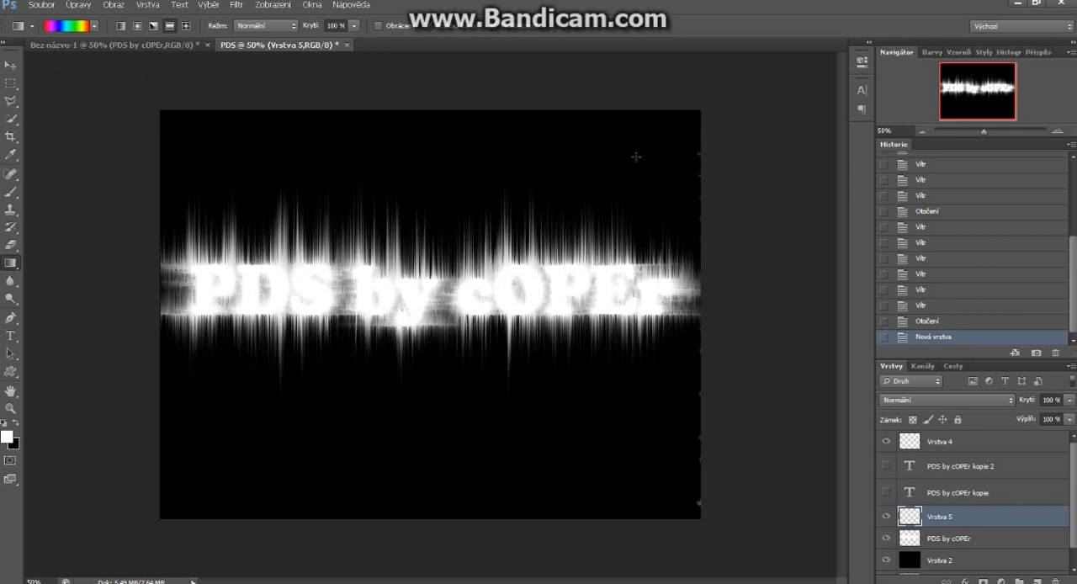
{"action": "left_click_drag", "start_coordinate": [639, 159], "coordinate": [209, 424]}
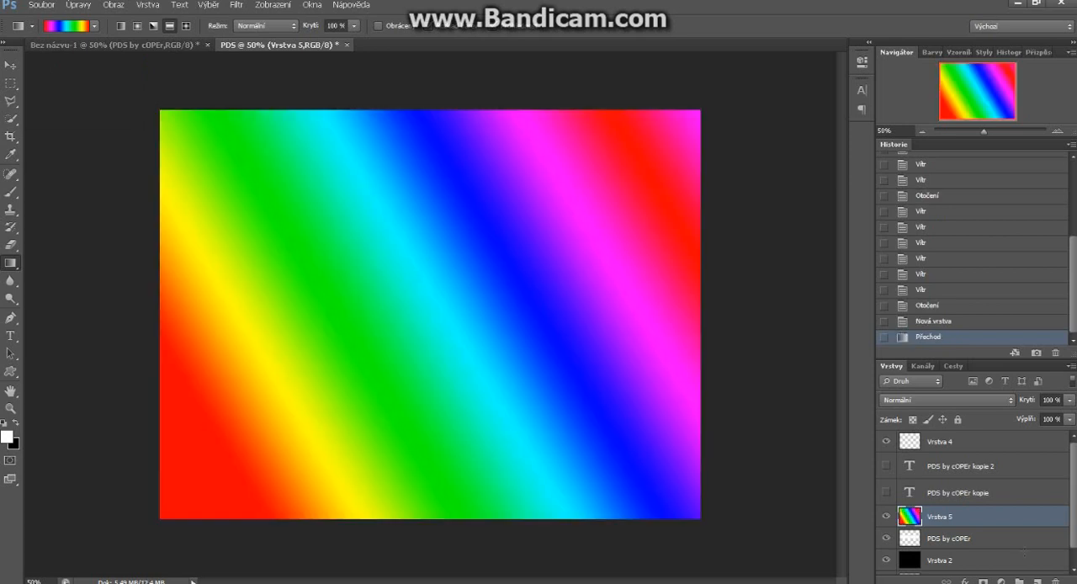
{"action": "left_click", "coordinate": [1005, 399]}
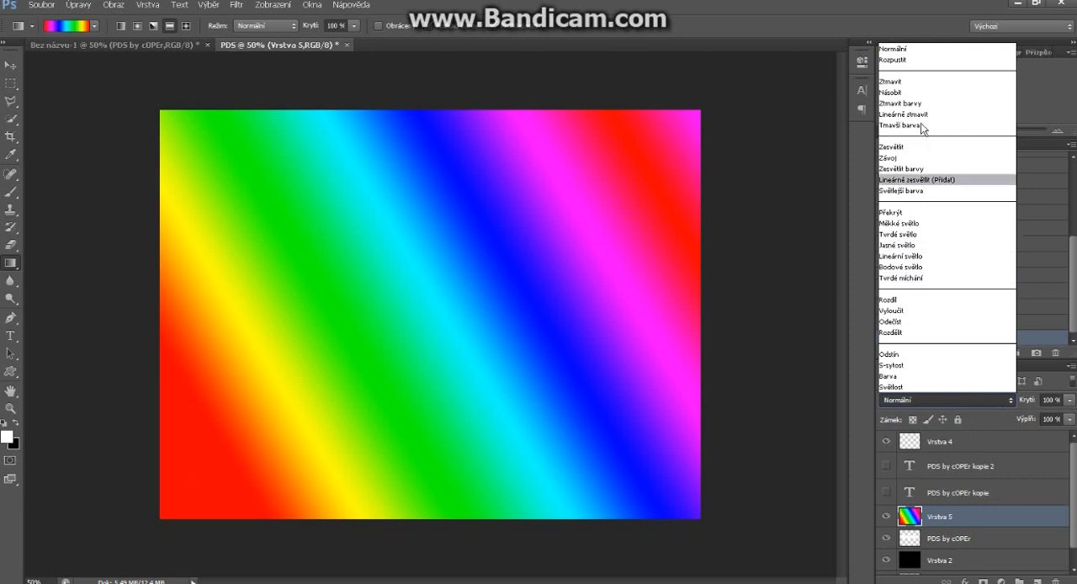
{"action": "left_click", "coordinate": [904, 114]}
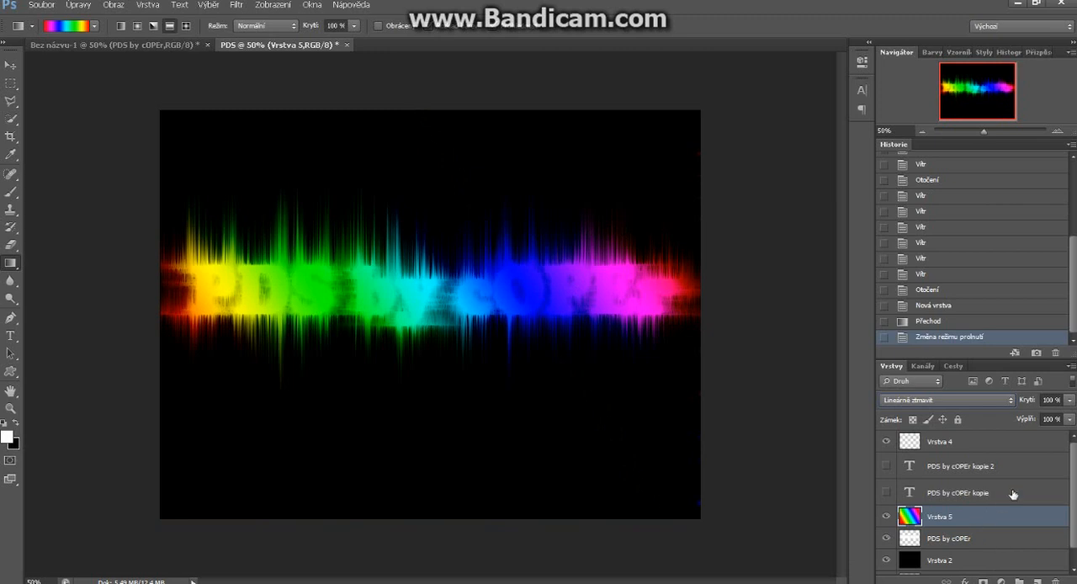
Show the hidden text layers "PDS by cOPEr kopie" and "PDS by cOPEr kopie 2"
{"action": "key", "text": "shift+alt+n"}
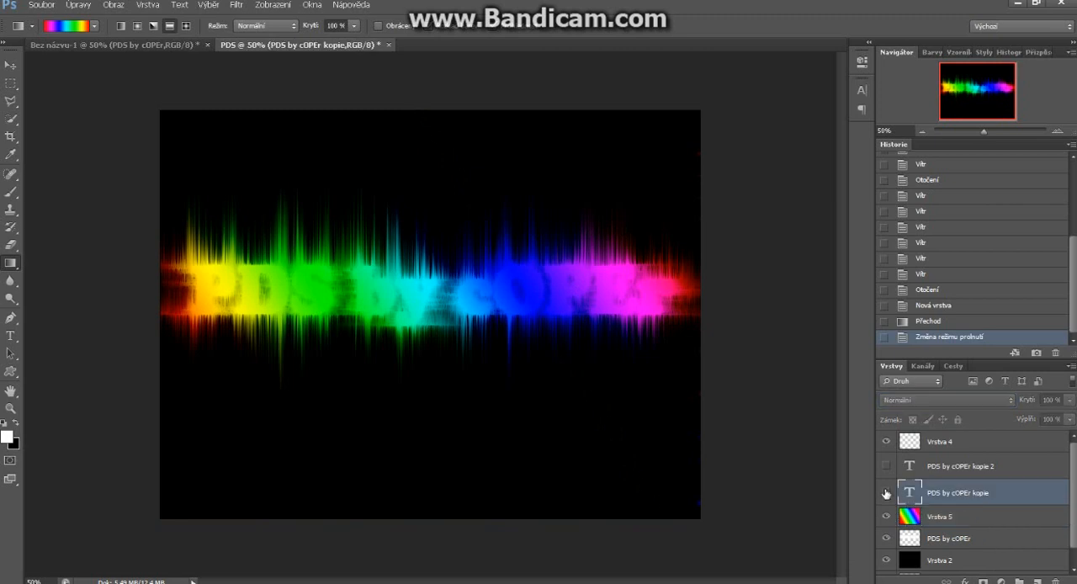
{"action": "left_click", "coordinate": [886, 493]}
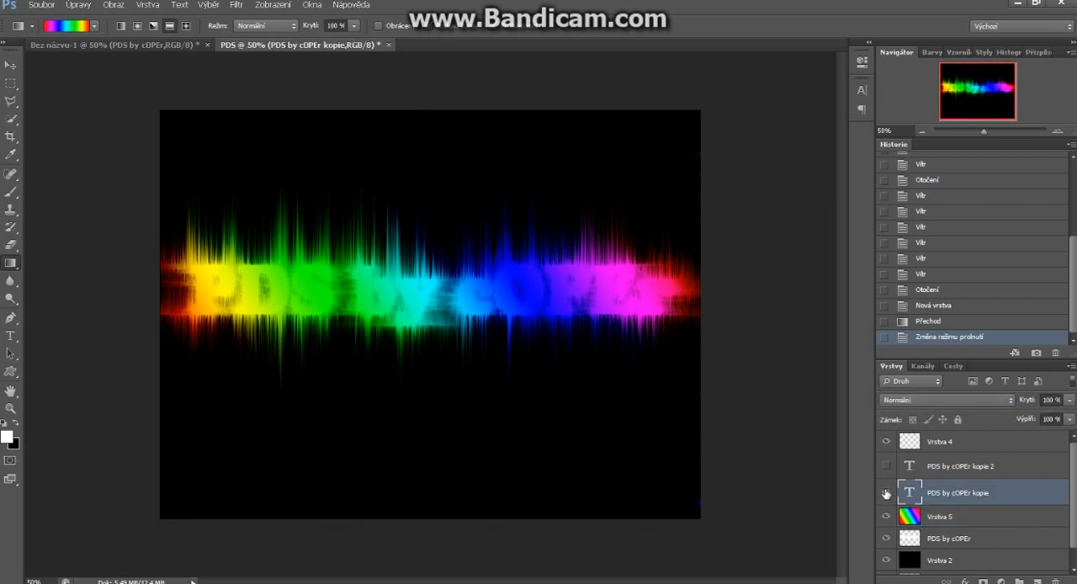
{"action": "left_click", "coordinate": [1017, 469]}
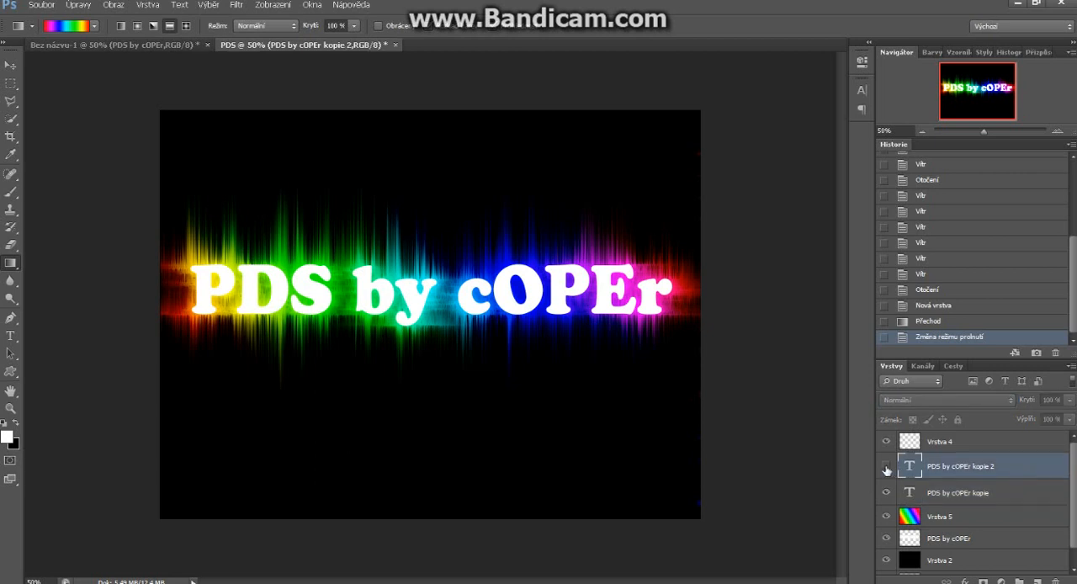
{"action": "left_click", "coordinate": [886, 471]}
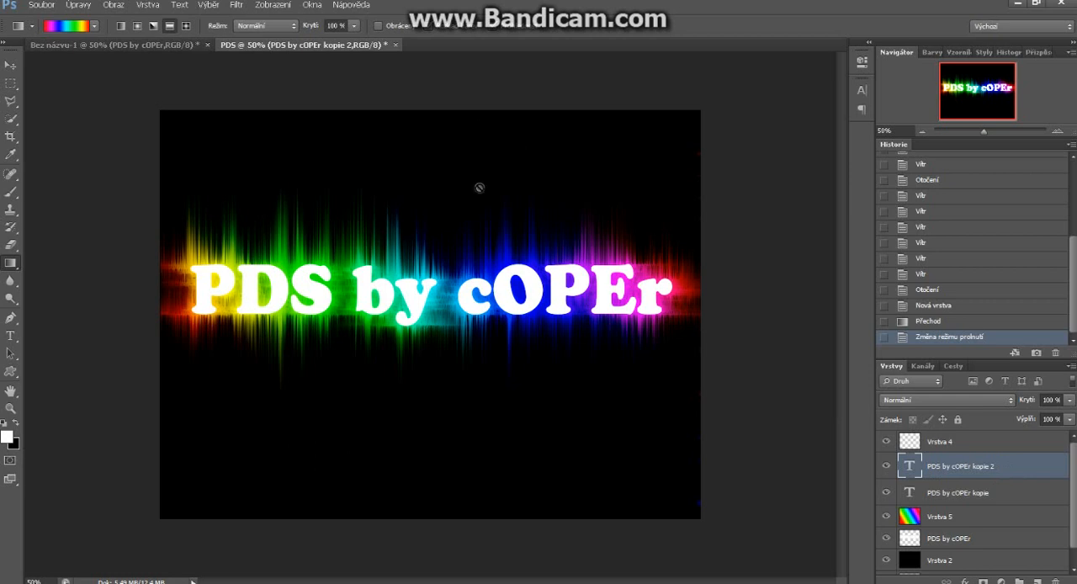
Recolour all the text on the "PDS by cOPEr kopie 2" layer to blue #1e3fa9
{"action": "key", "text": "t"}
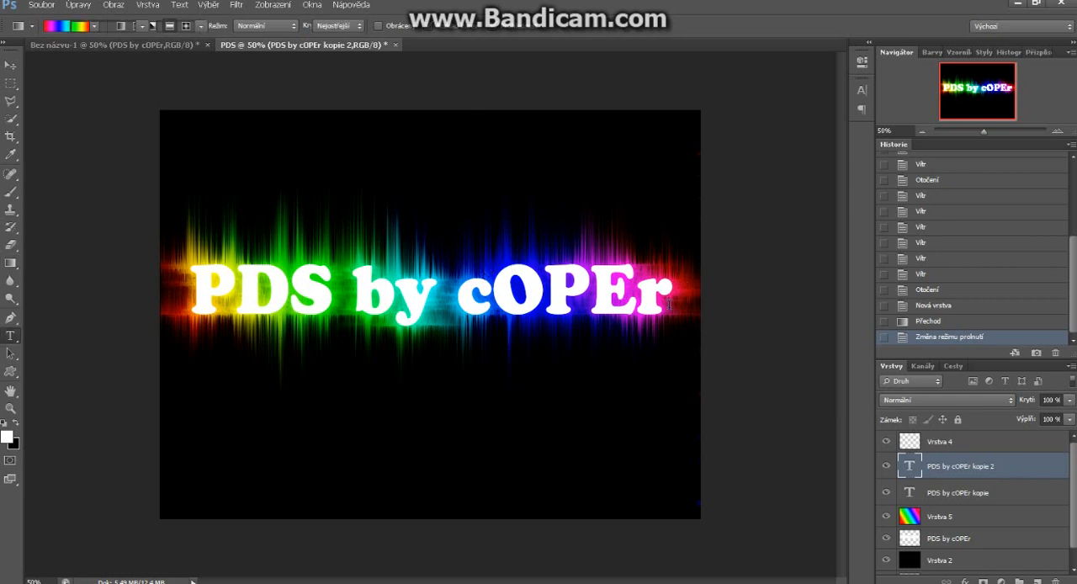
{"action": "key", "text": "alt+t"}
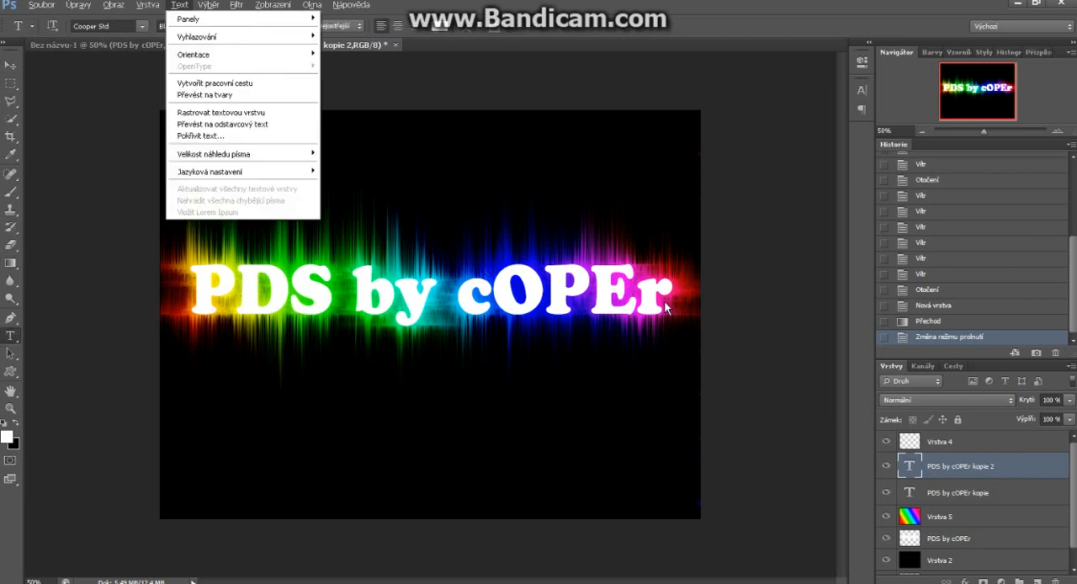
{"action": "left_click", "coordinate": [550, 54]}
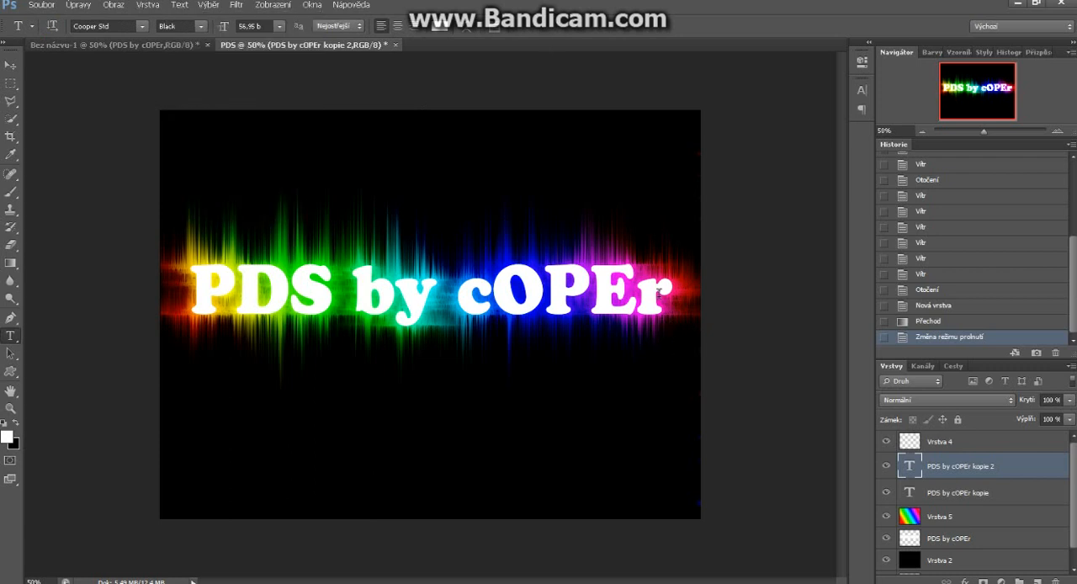
{"action": "left_click_drag", "start_coordinate": [646, 293], "coordinate": [199, 295]}
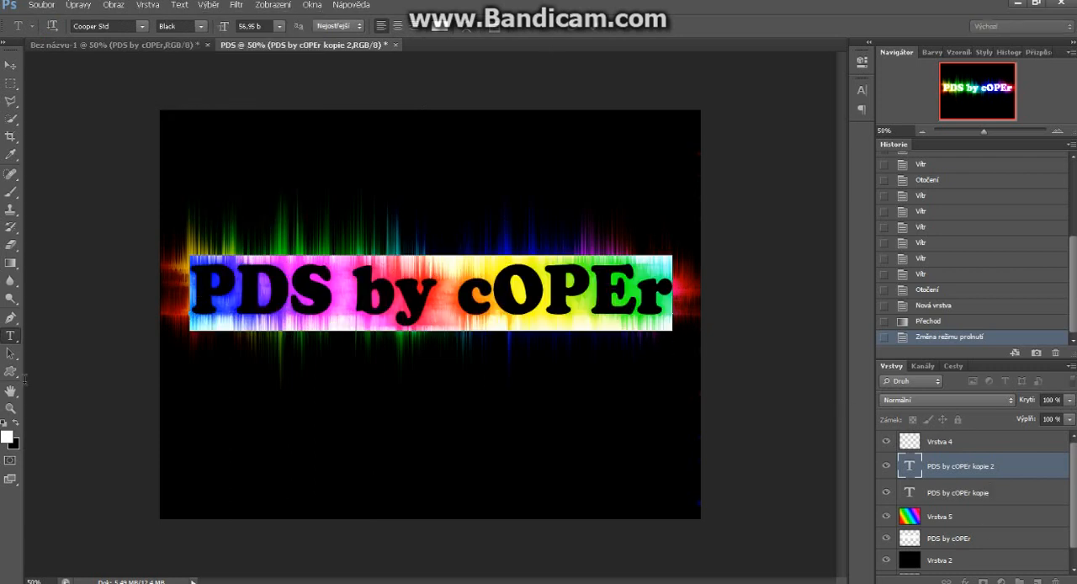
{"action": "left_click", "coordinate": [9, 436]}
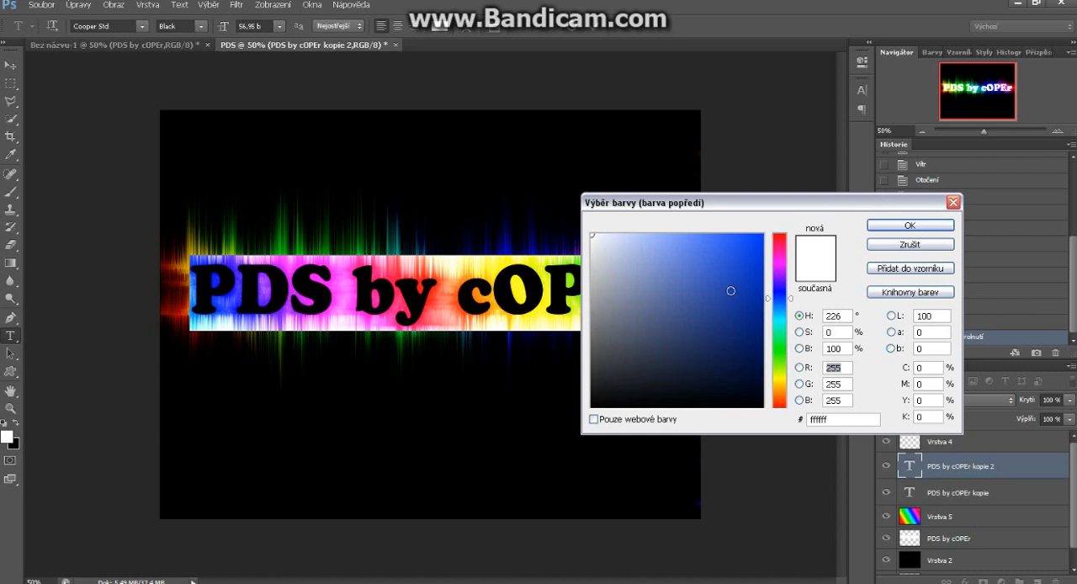
{"action": "left_click", "coordinate": [733, 292]}
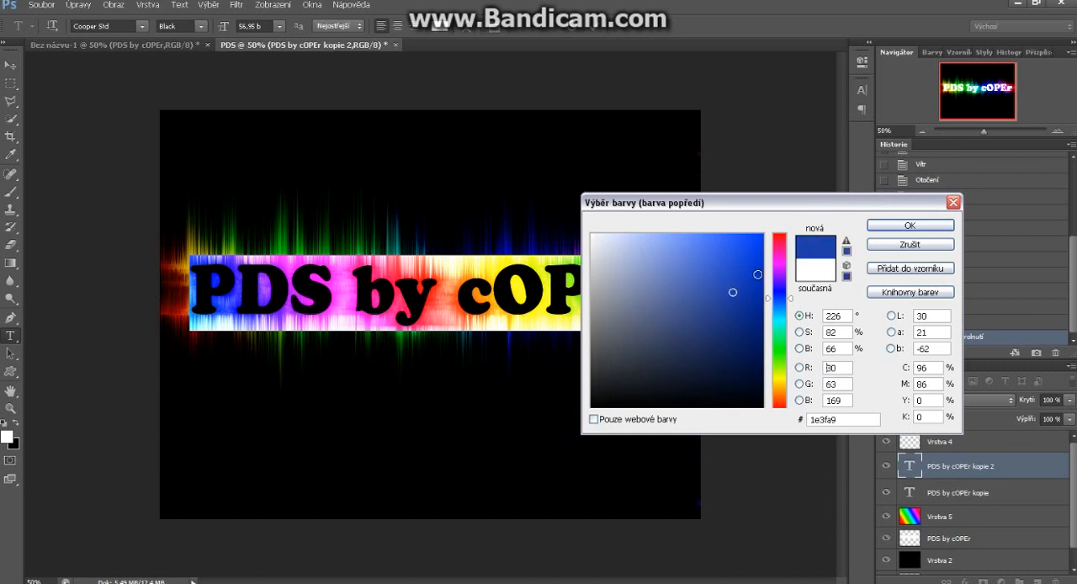
{"action": "left_click", "coordinate": [899, 227]}
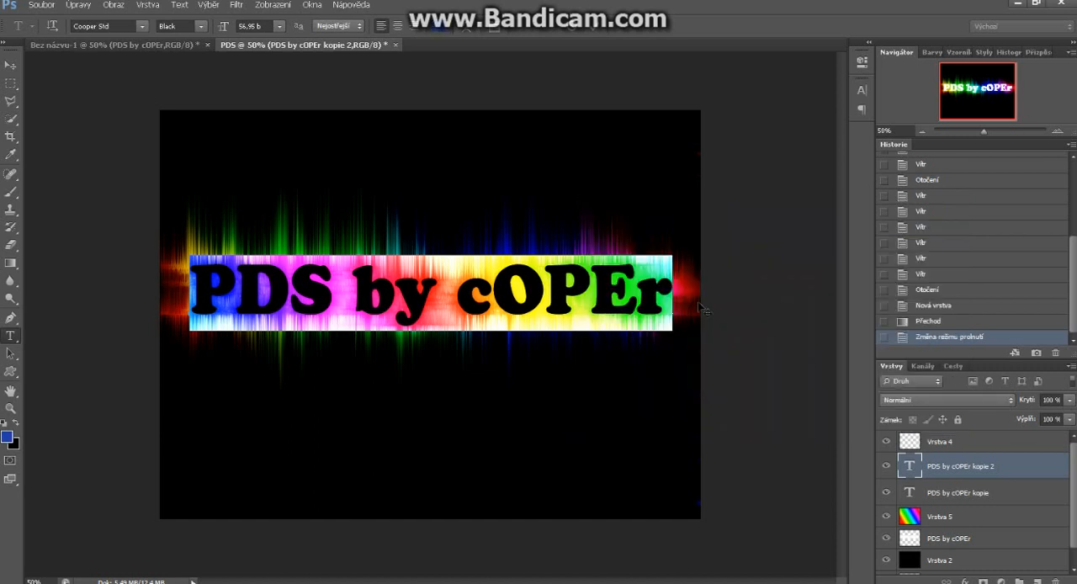
{"action": "left_click", "coordinate": [595, 27]}
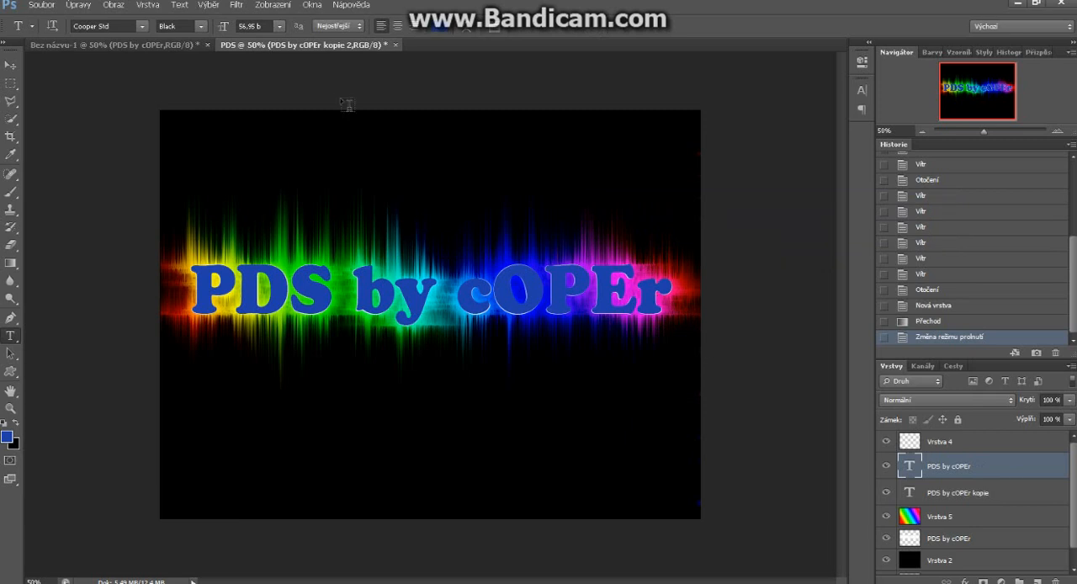
Rasterize the blue text layer and apply the Wind filter with method Vítr and direction Zleva
{"action": "left_click", "coordinate": [237, 5]}
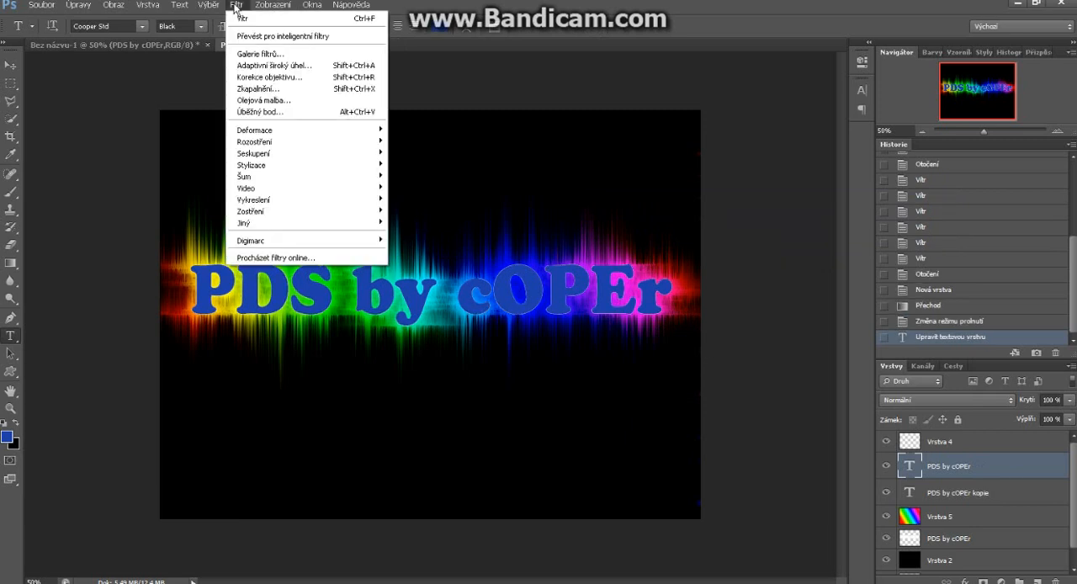
{"action": "mouse_move", "coordinate": [284, 164]}
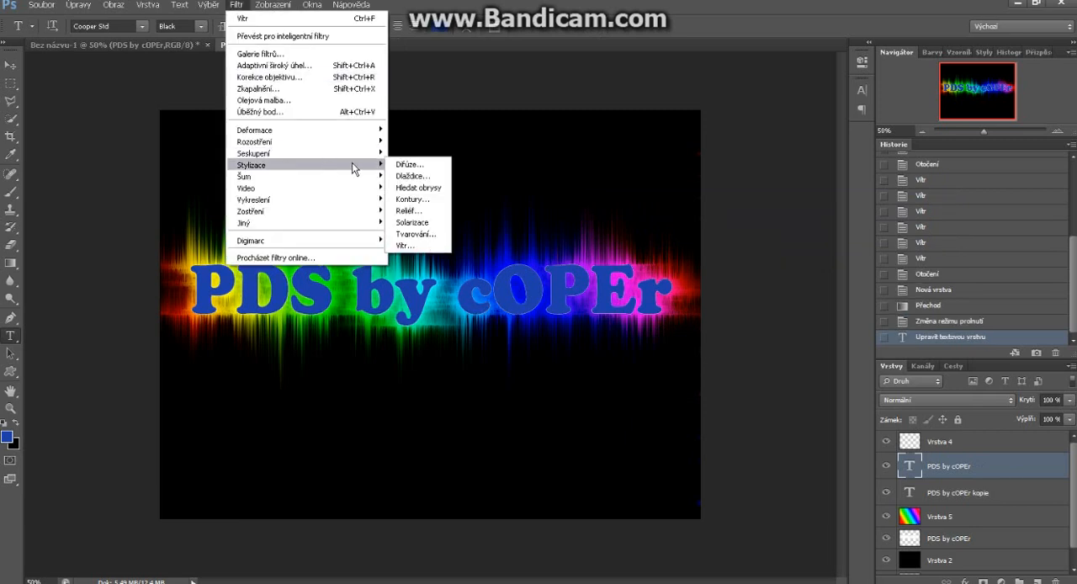
{"action": "left_click", "coordinate": [408, 245]}
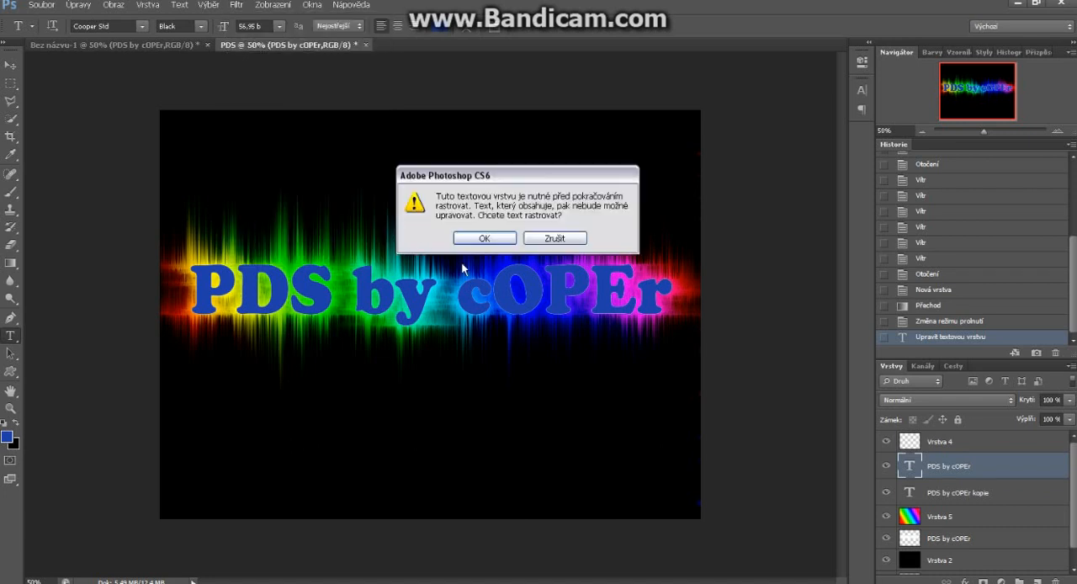
{"action": "left_click", "coordinate": [485, 238]}
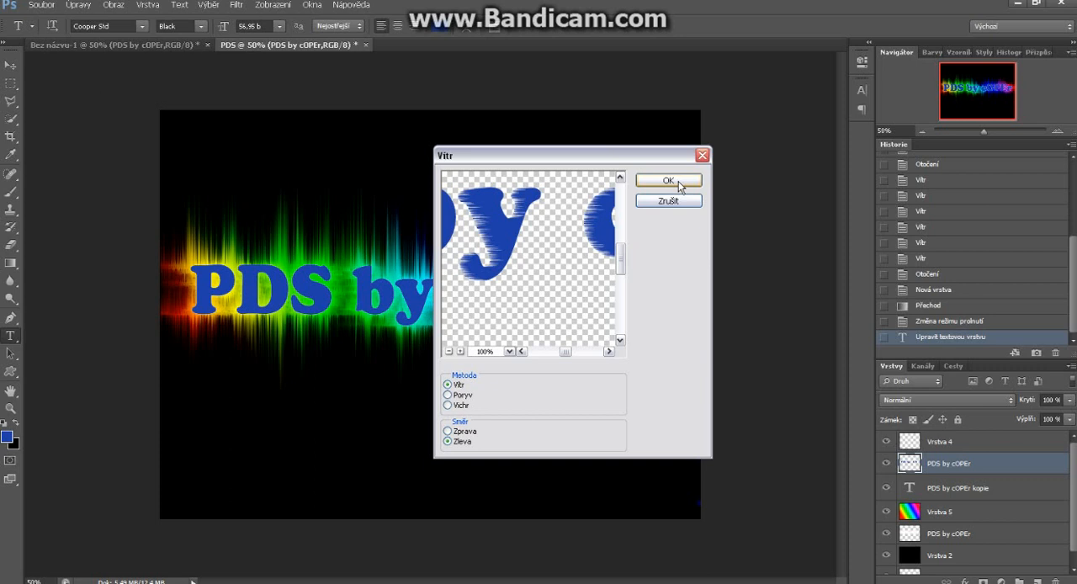
{"action": "left_click", "coordinate": [678, 181]}
Apply the Wind filter again to the blue text layer with method Vítr and direction Zprava
{"action": "left_click", "coordinate": [236, 6]}
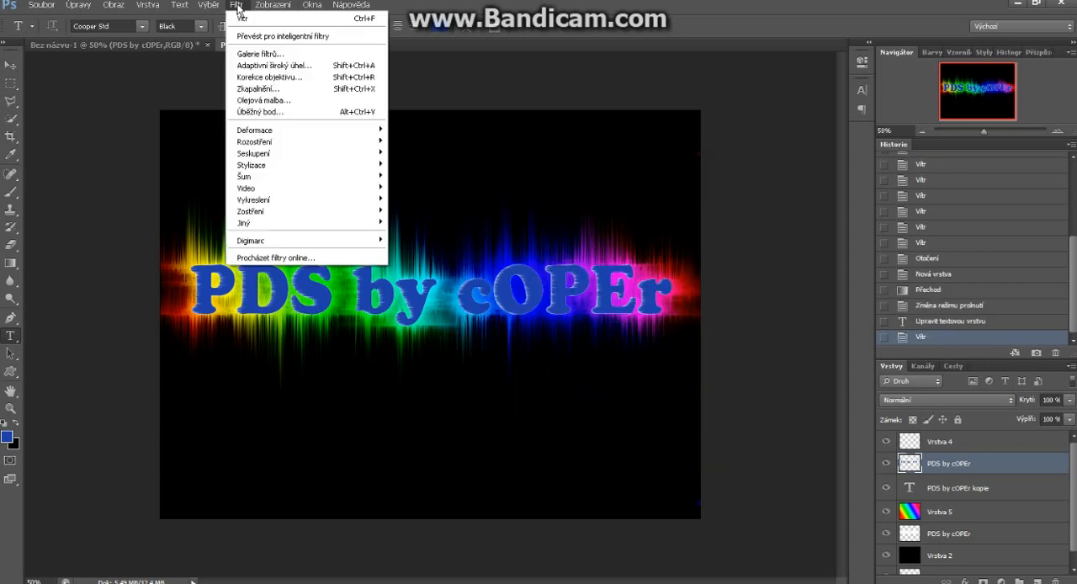
{"action": "mouse_move", "coordinate": [327, 170]}
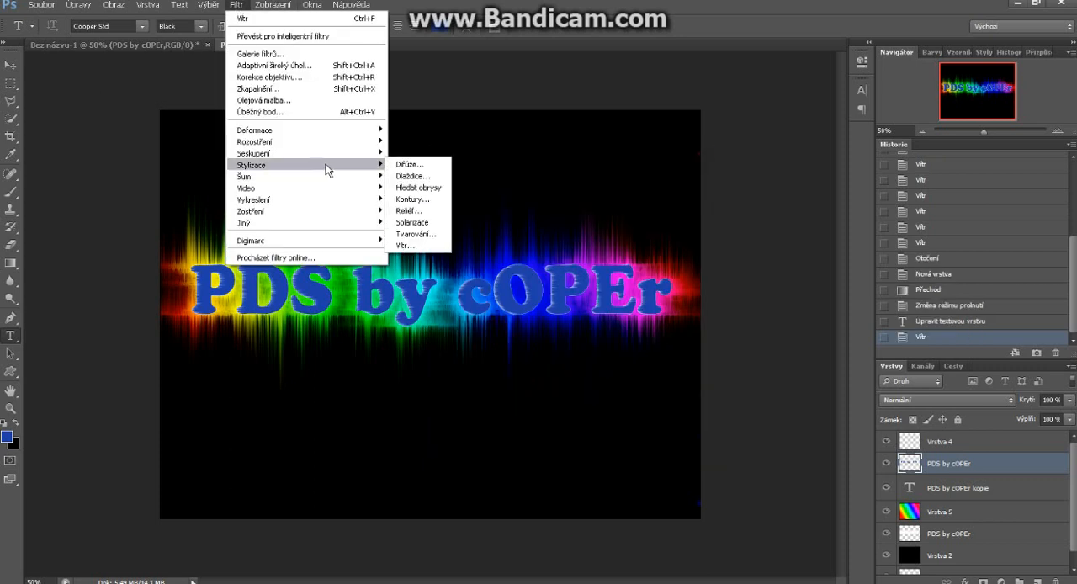
{"action": "left_click", "coordinate": [396, 248]}
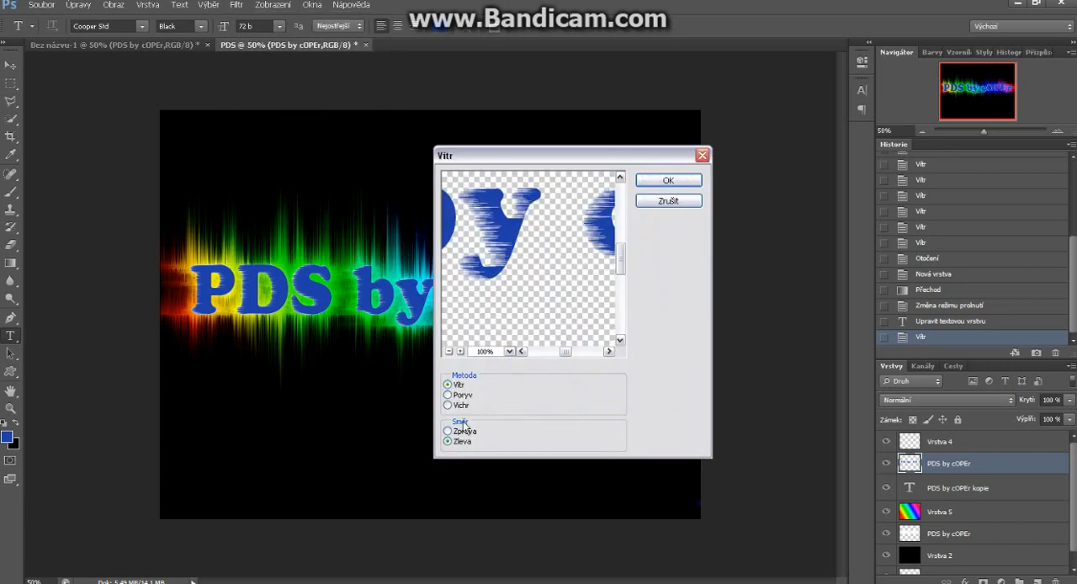
{"action": "left_click", "coordinate": [462, 431]}
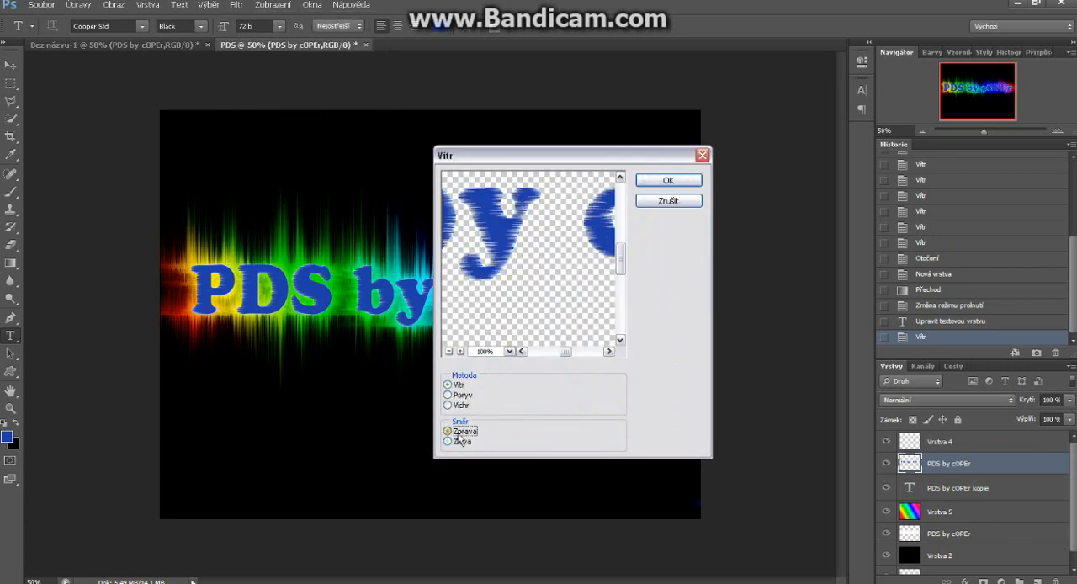
{"action": "left_click", "coordinate": [668, 181]}
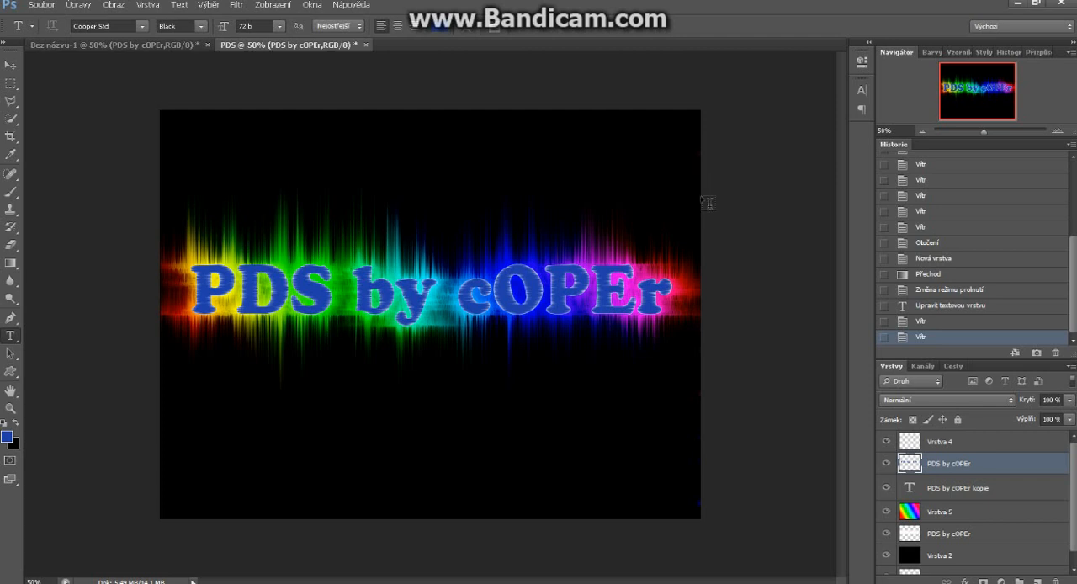
Toggle the black layer Vrstva 2 off and back on to compare the effect without it
{"action": "left_click", "coordinate": [885, 556]}
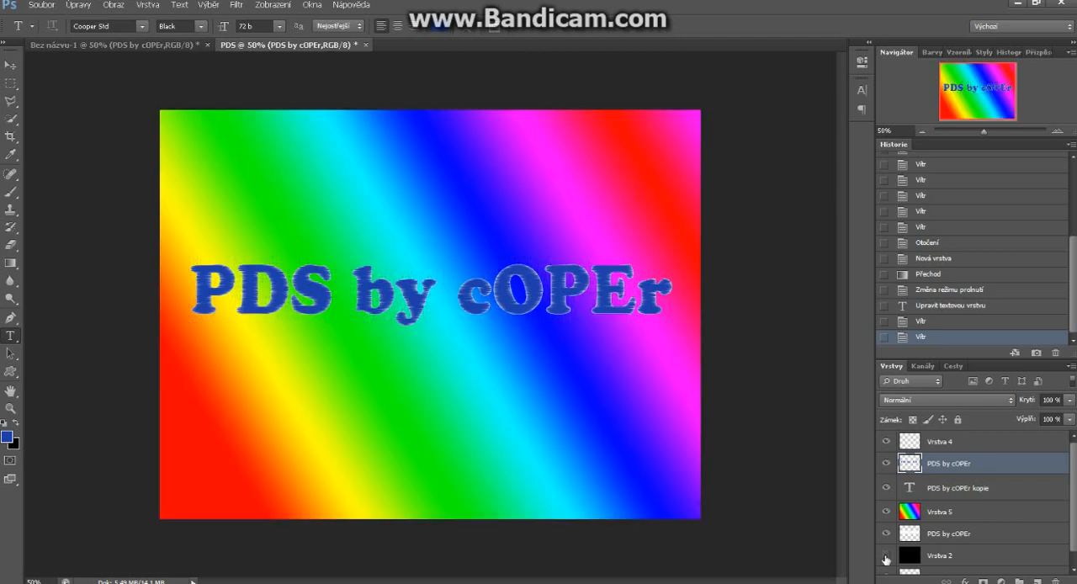
{"action": "left_click", "coordinate": [885, 556]}
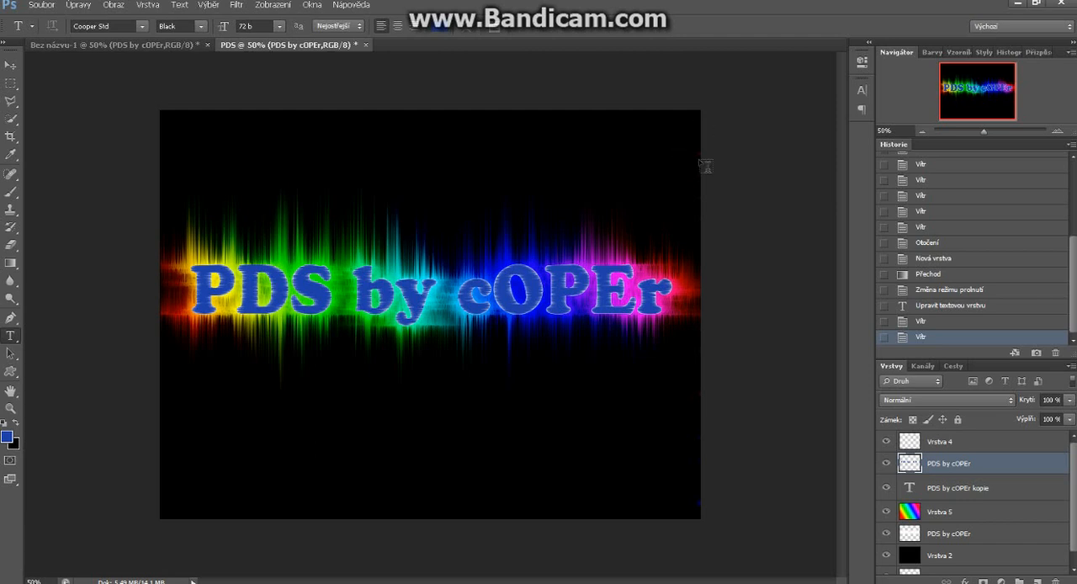
{"action": "left_click", "coordinate": [990, 521]}
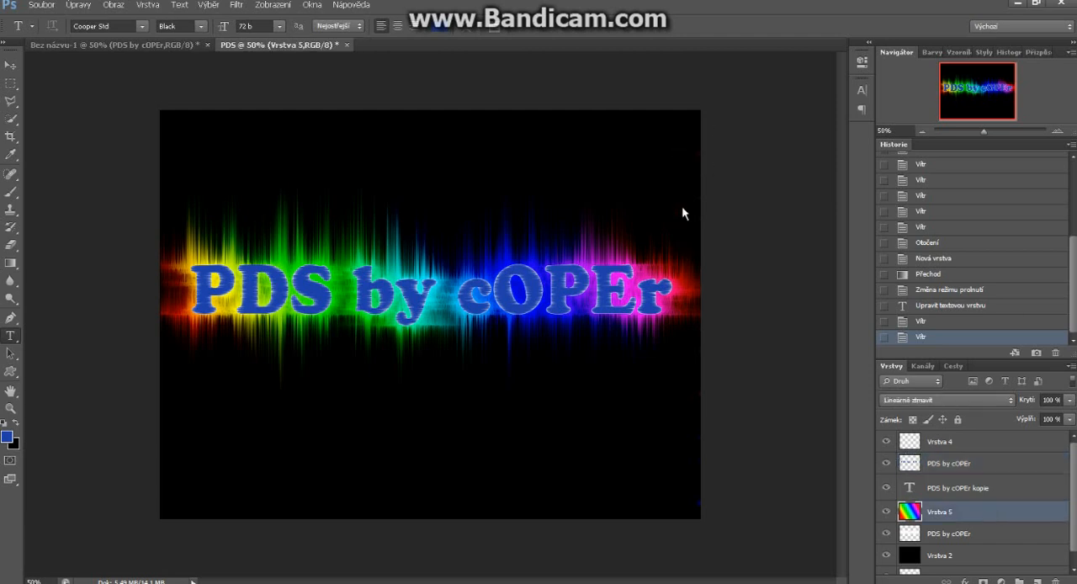
{"action": "key", "text": "g"}
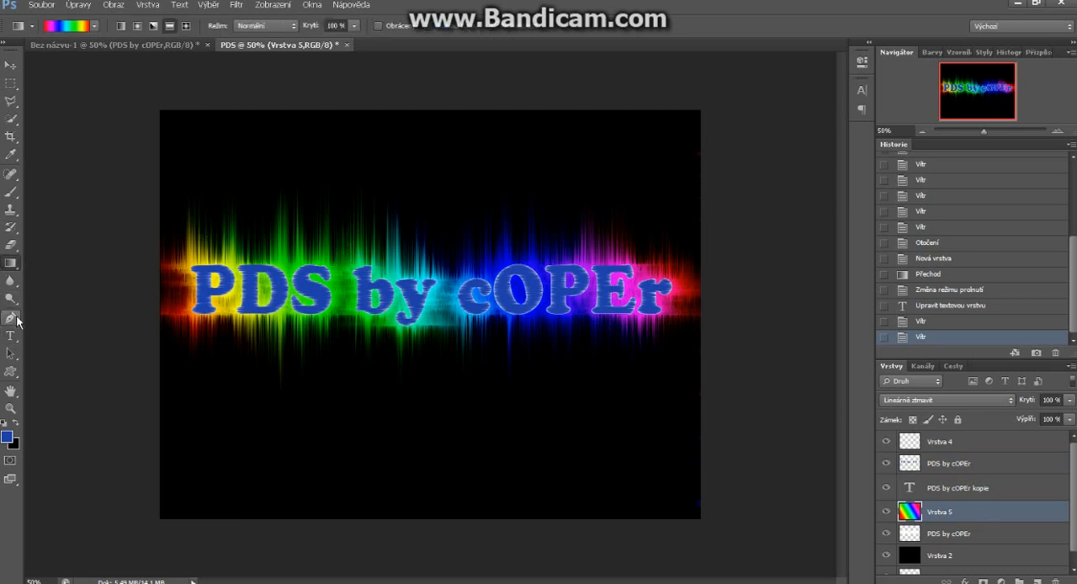
{"action": "left_click", "coordinate": [12, 193]}
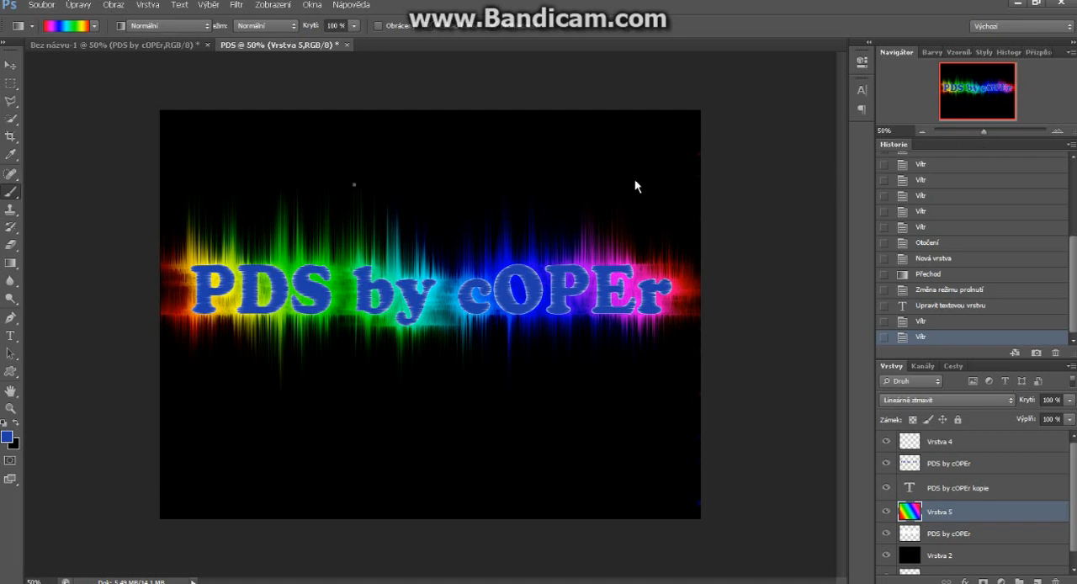
{"action": "right_click", "coordinate": [419, 357]}
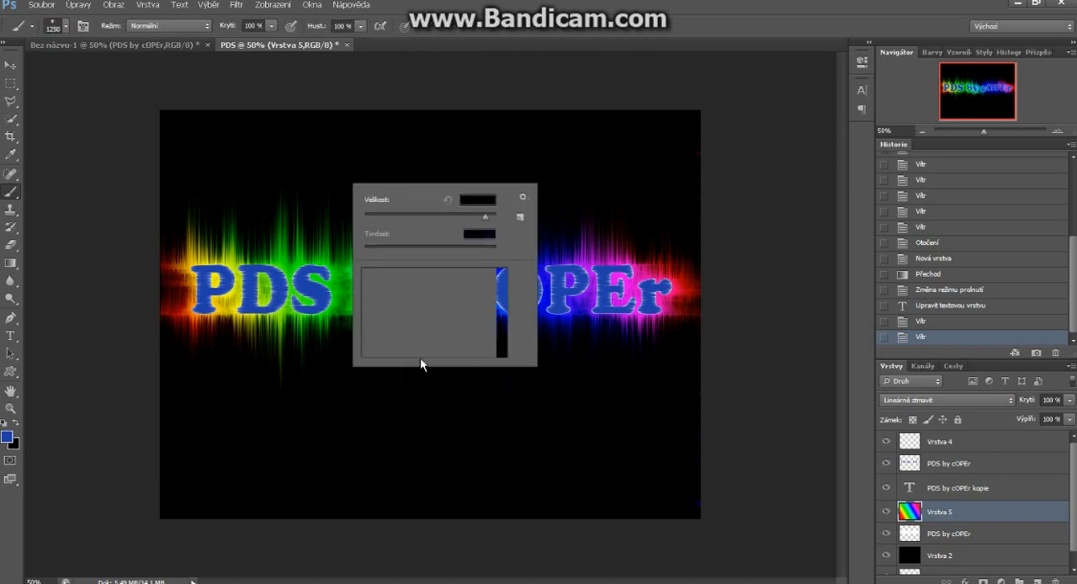
{"action": "key", "text": "Escape"}
{"action": "right_click", "coordinate": [352, 180]}
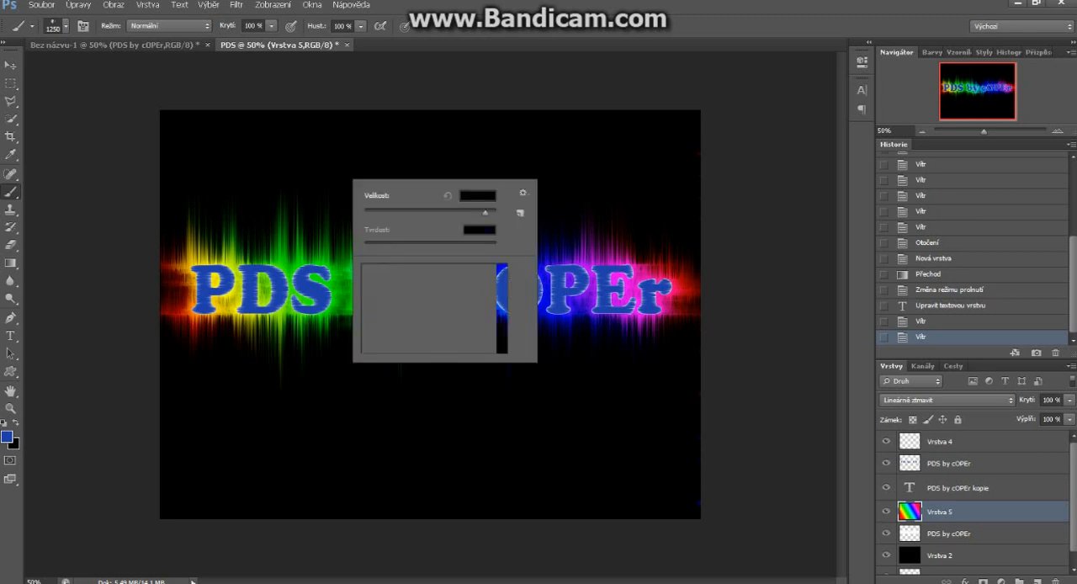
{"action": "left_click", "coordinate": [10, 64]}
{"action": "scroll", "coordinate": [84, 27], "scroll_direction": "up", "scroll_amount": 3}
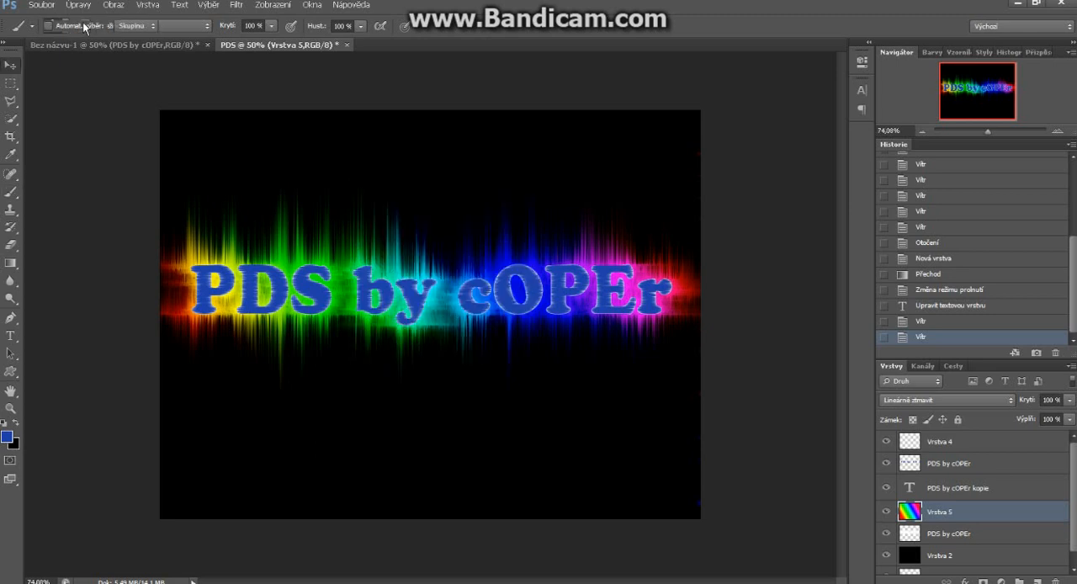